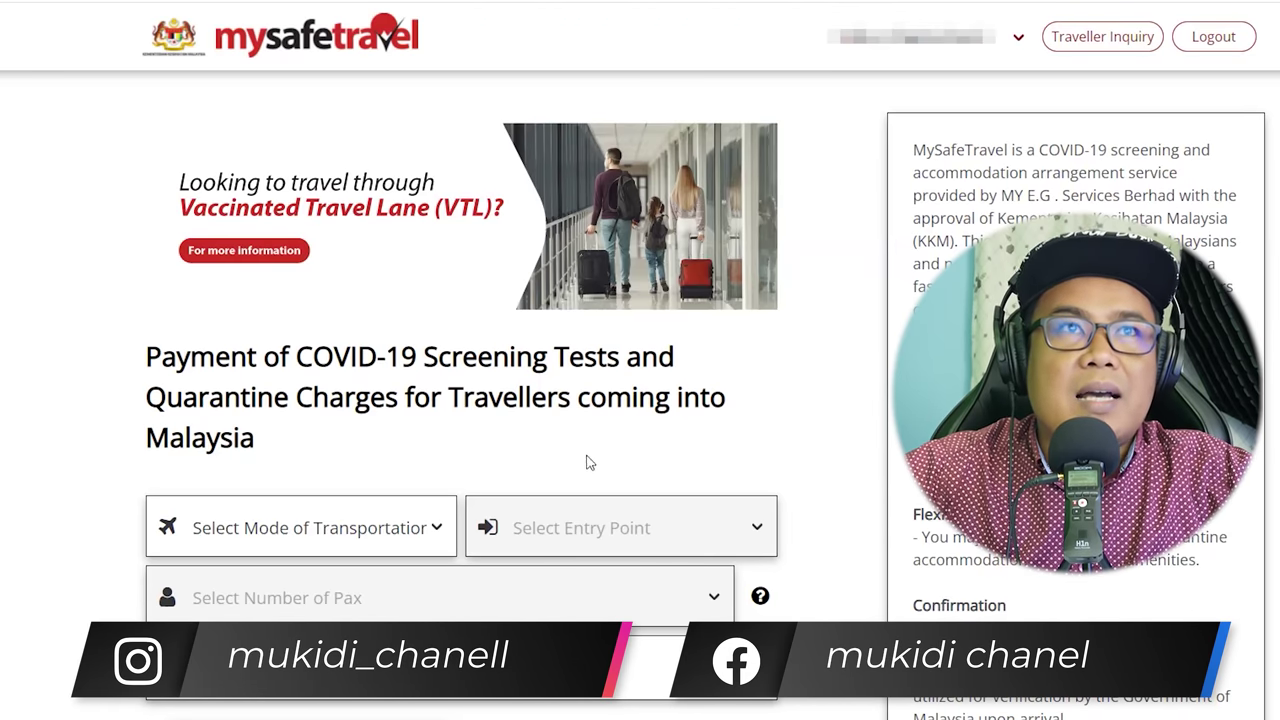
# Set the mode of transportation to Air, the entry point to Kuala Lumpur International Airport and the number of travellers to 1 pax.
pyautogui.click(395, 537)
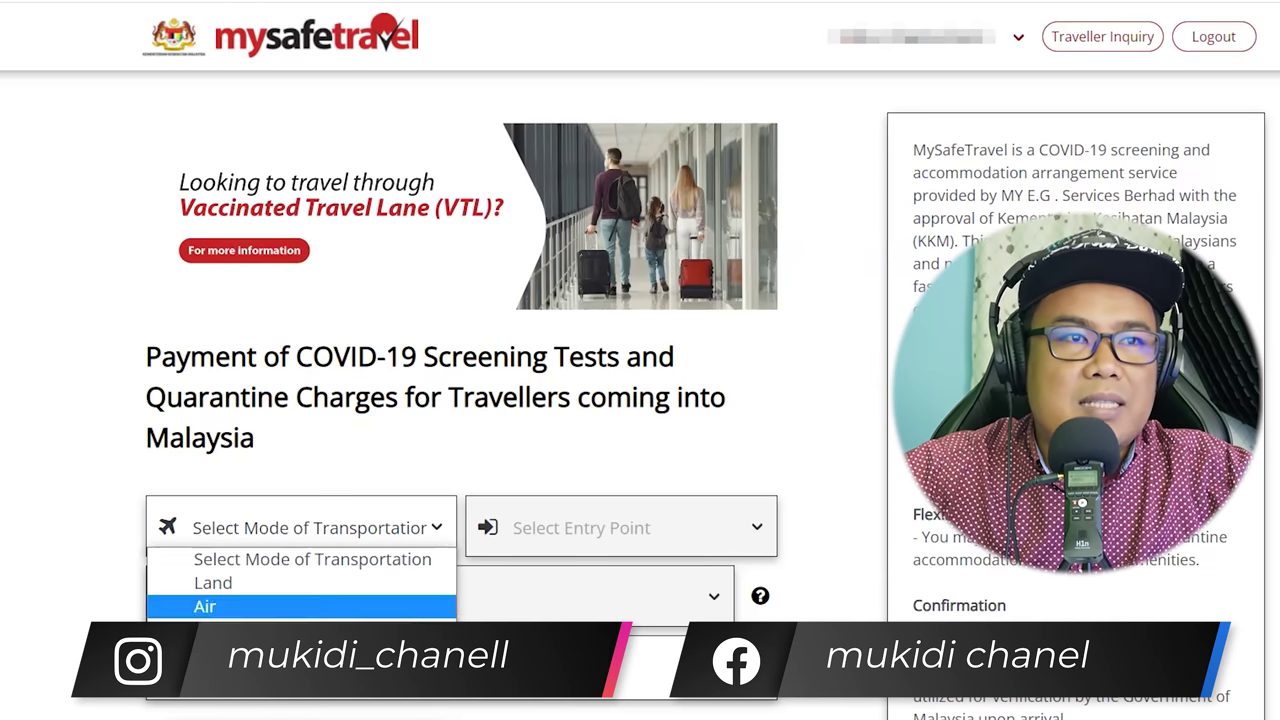
pyautogui.click(230, 604)
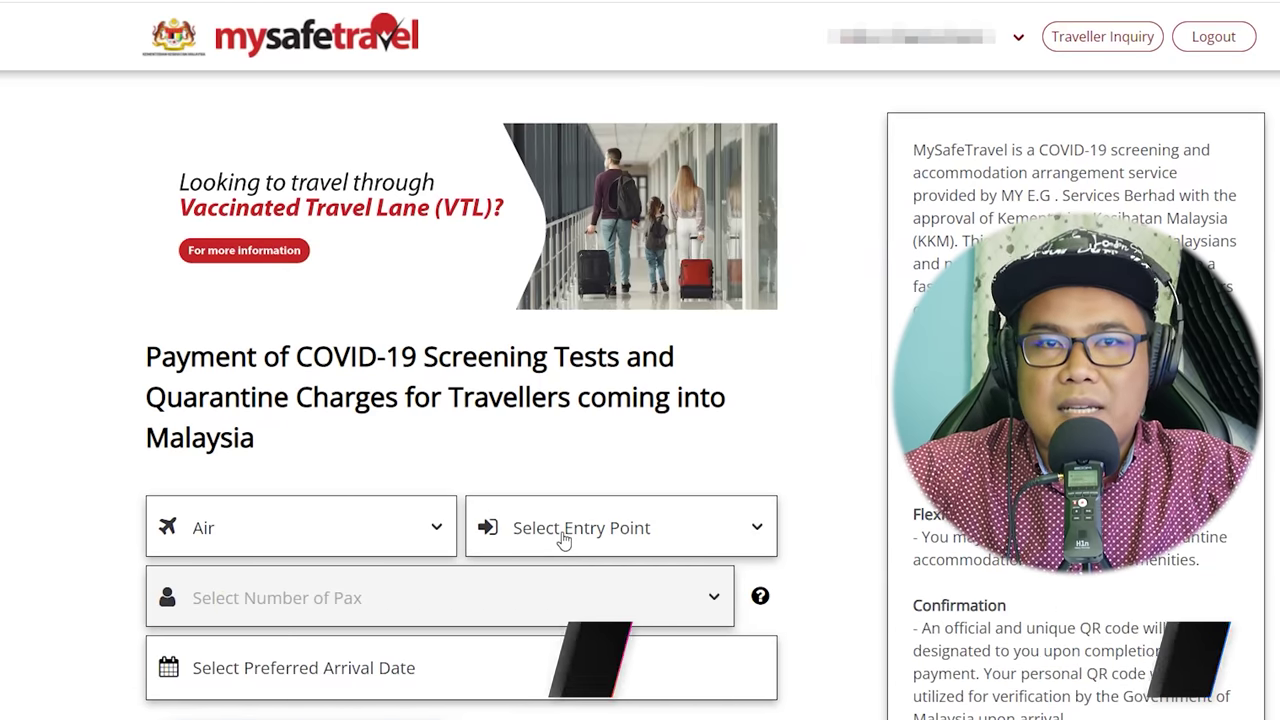
pyautogui.click(563, 538)
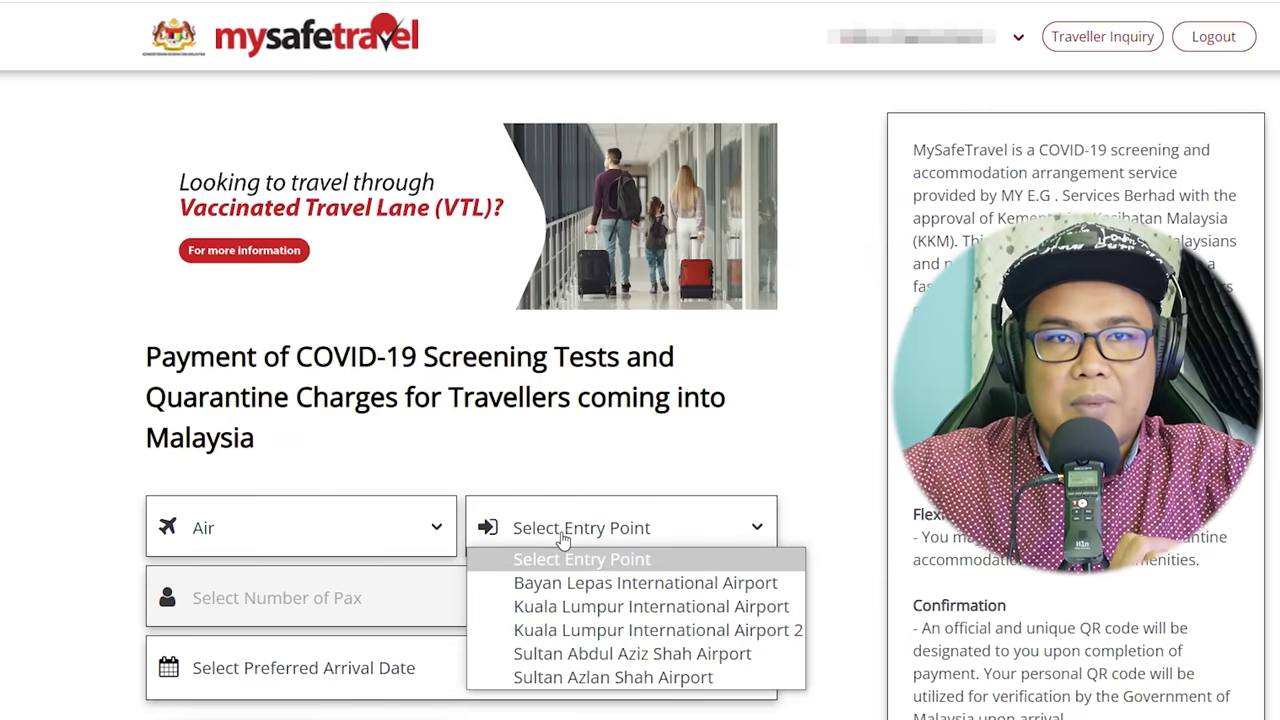
pyautogui.click(650, 607)
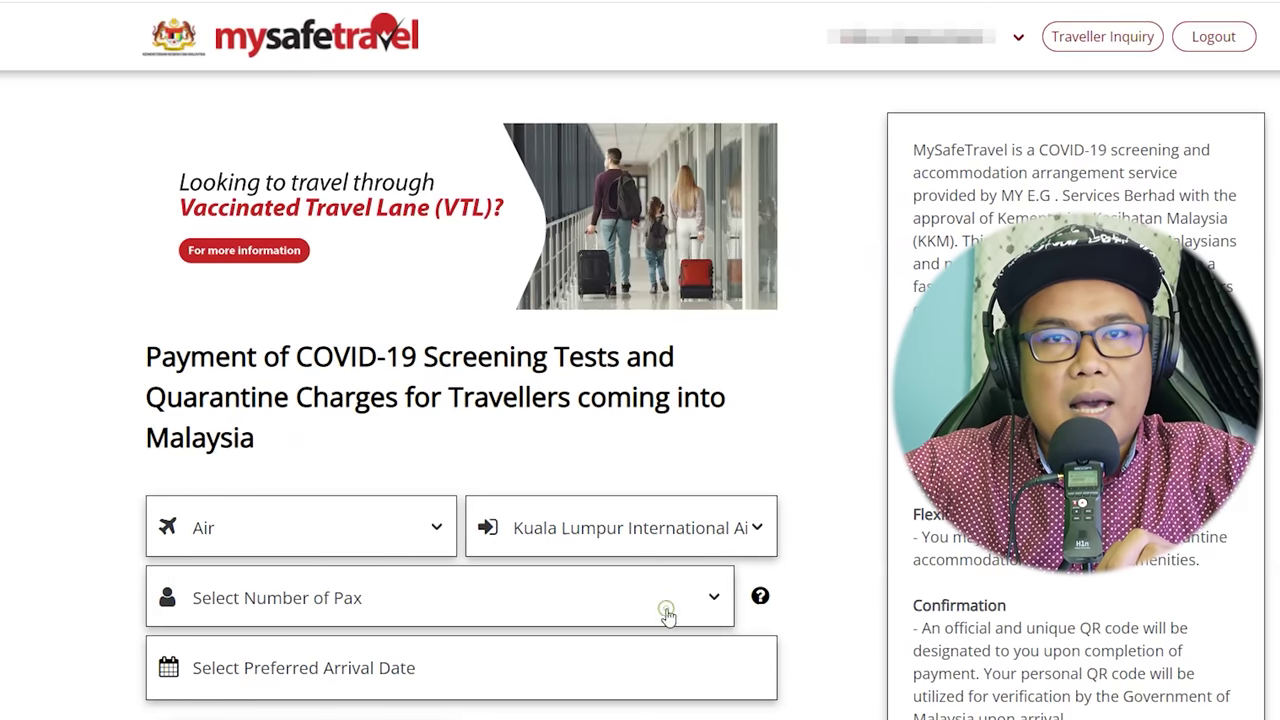
pyautogui.click(380, 609)
pyautogui.click(225, 355)
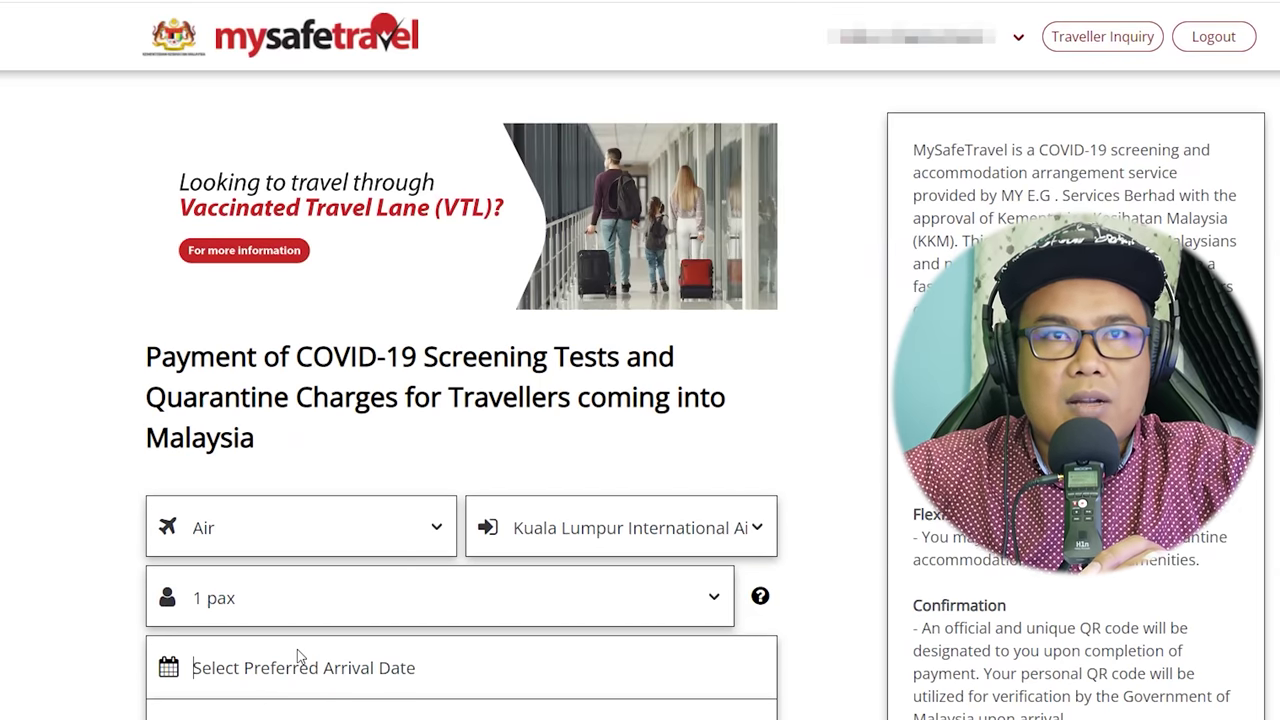
# Choose 09 Feb 2022 as the preferred arrival date.
pyautogui.click(297, 655)
pyautogui.scroll(-3, 297, 655)
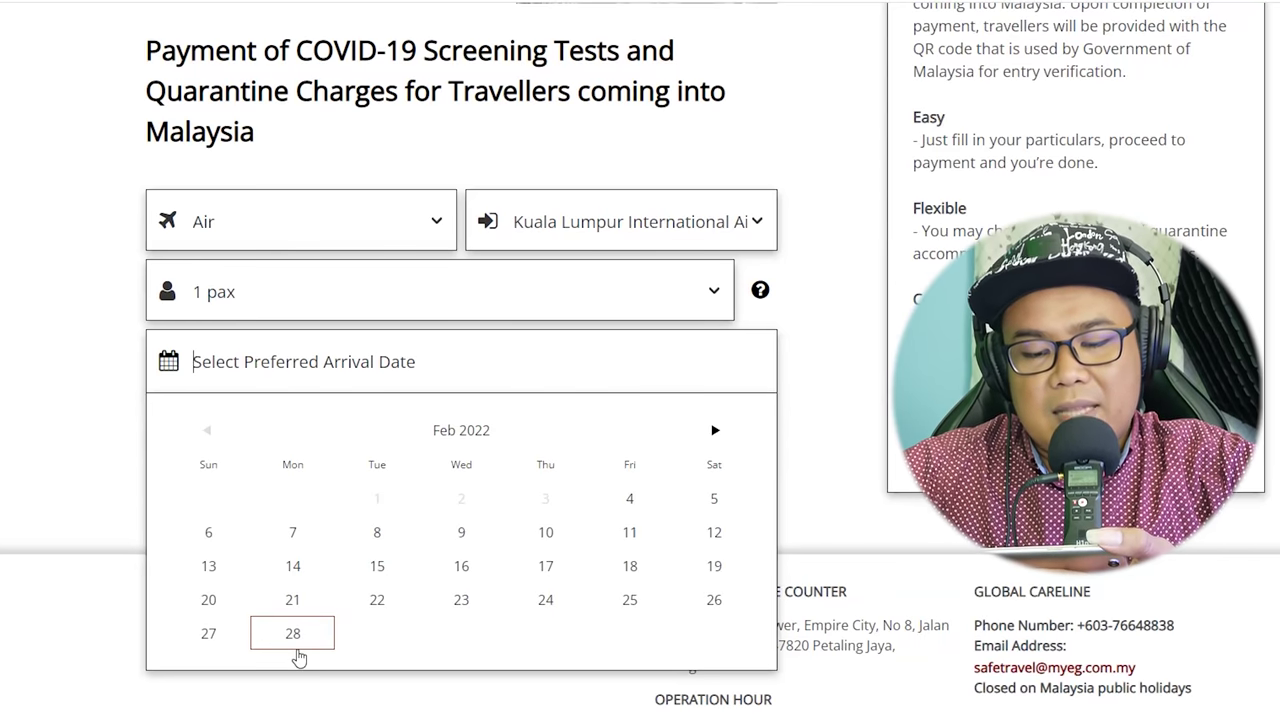
pyautogui.click(461, 532)
pyautogui.scroll(3, 793, 597)
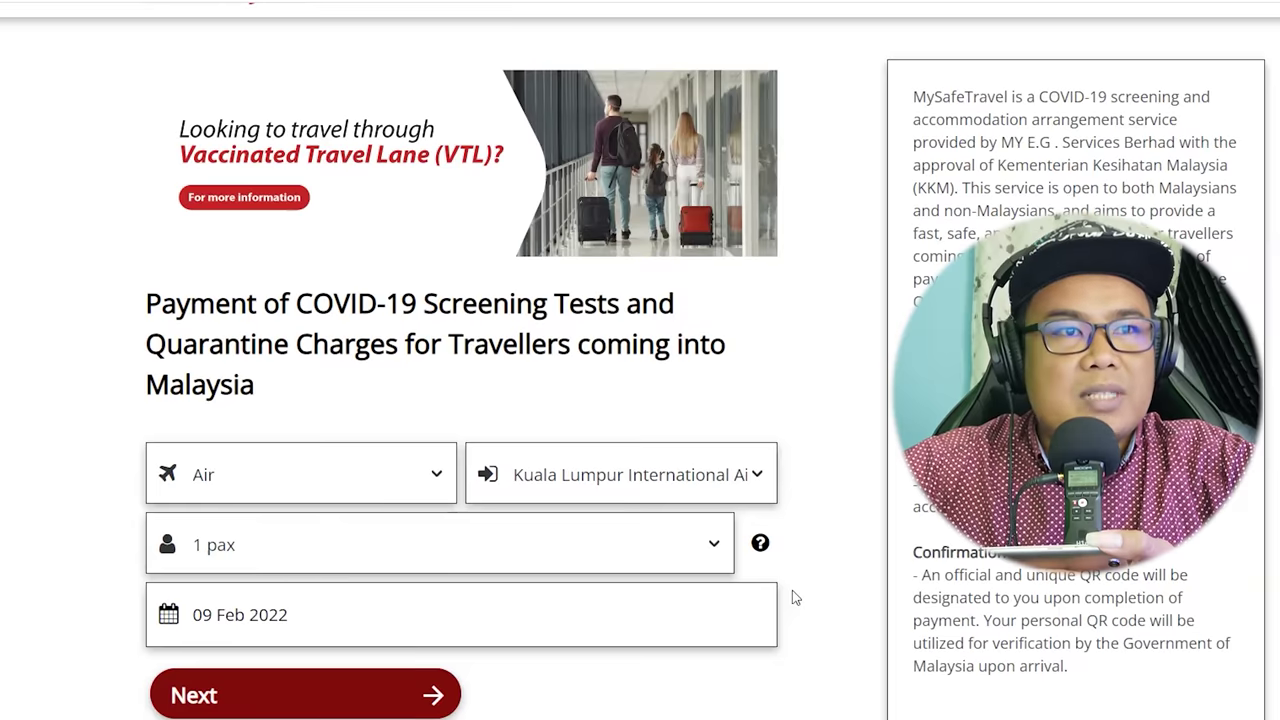
# Proceed with the booking and accept the MySafeTravel terms and conditions.
pyautogui.click(351, 686)
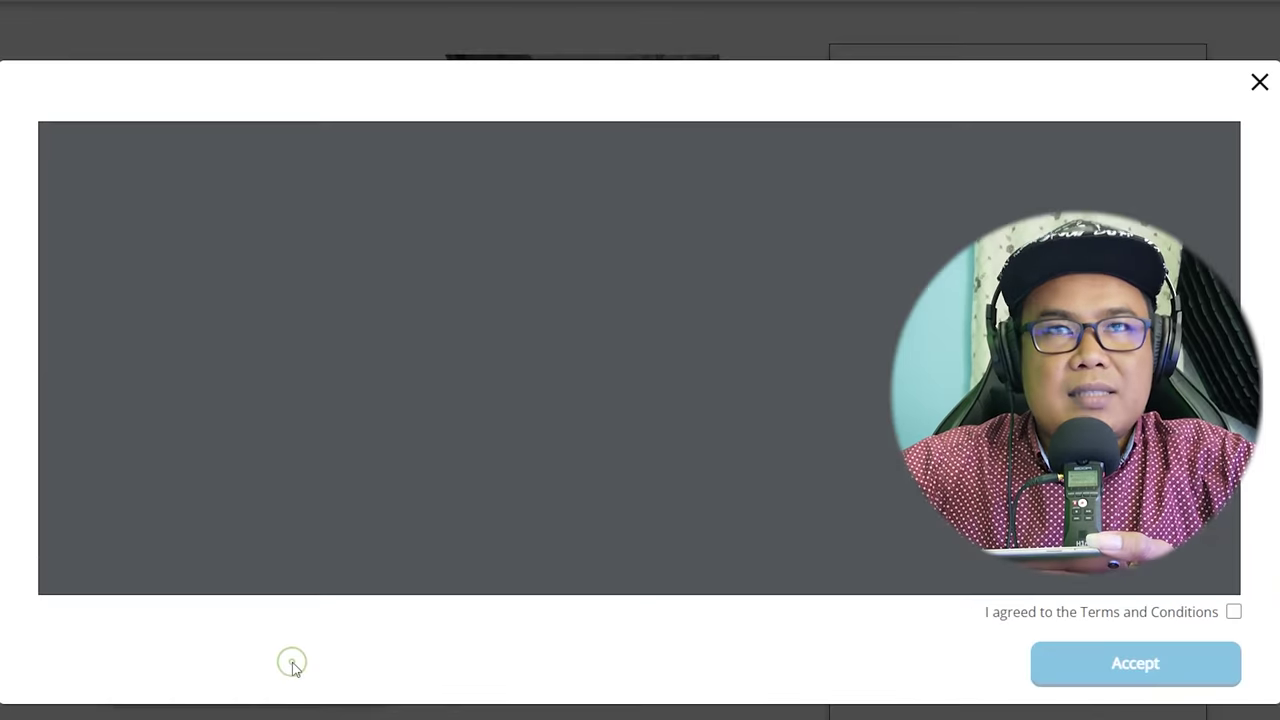
pyautogui.click(1233, 612)
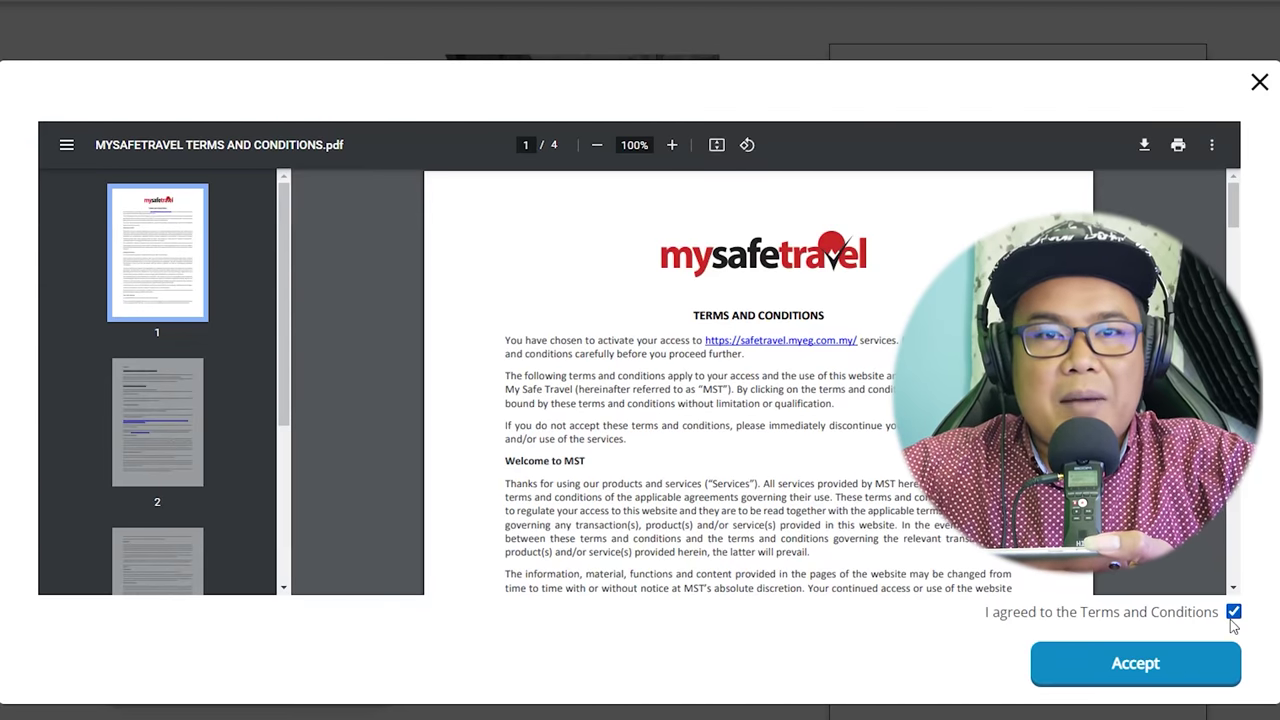
pyautogui.click(1153, 677)
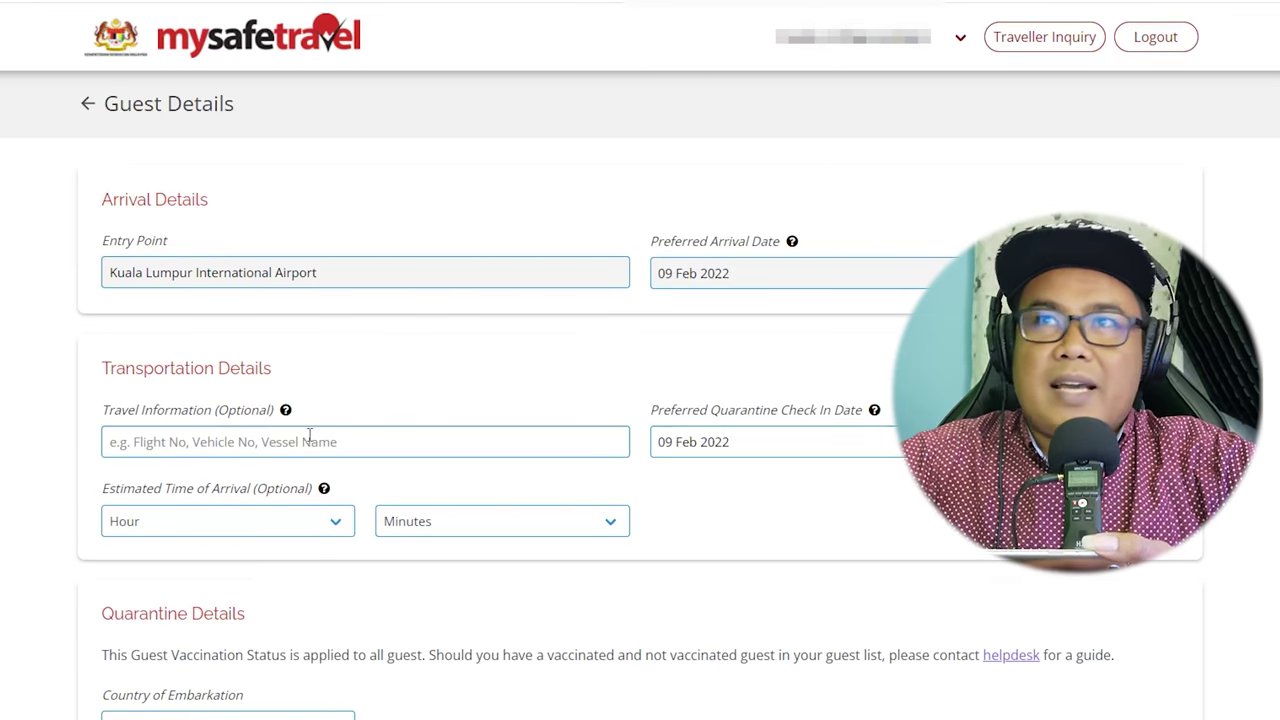
# Enter the flight number OD-349 as the travel information in the transportation details.
pyautogui.scroll(-1, 615, 337)
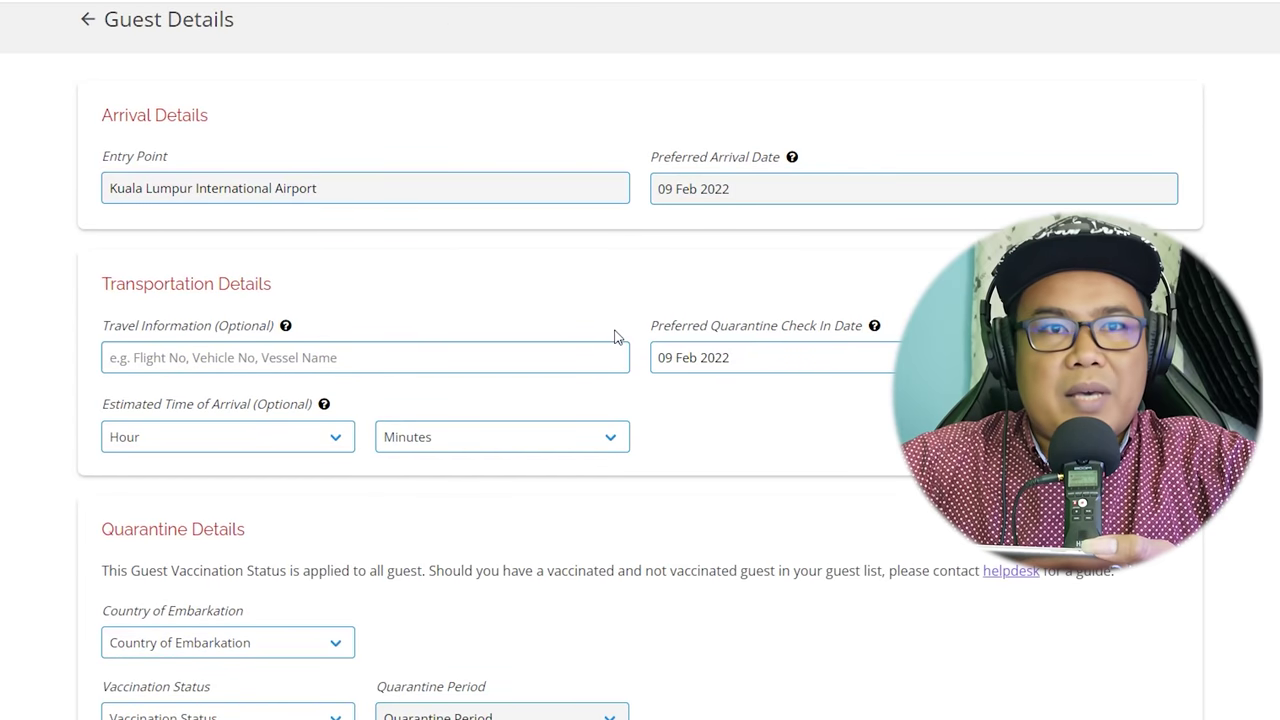
pyautogui.click(296, 364)
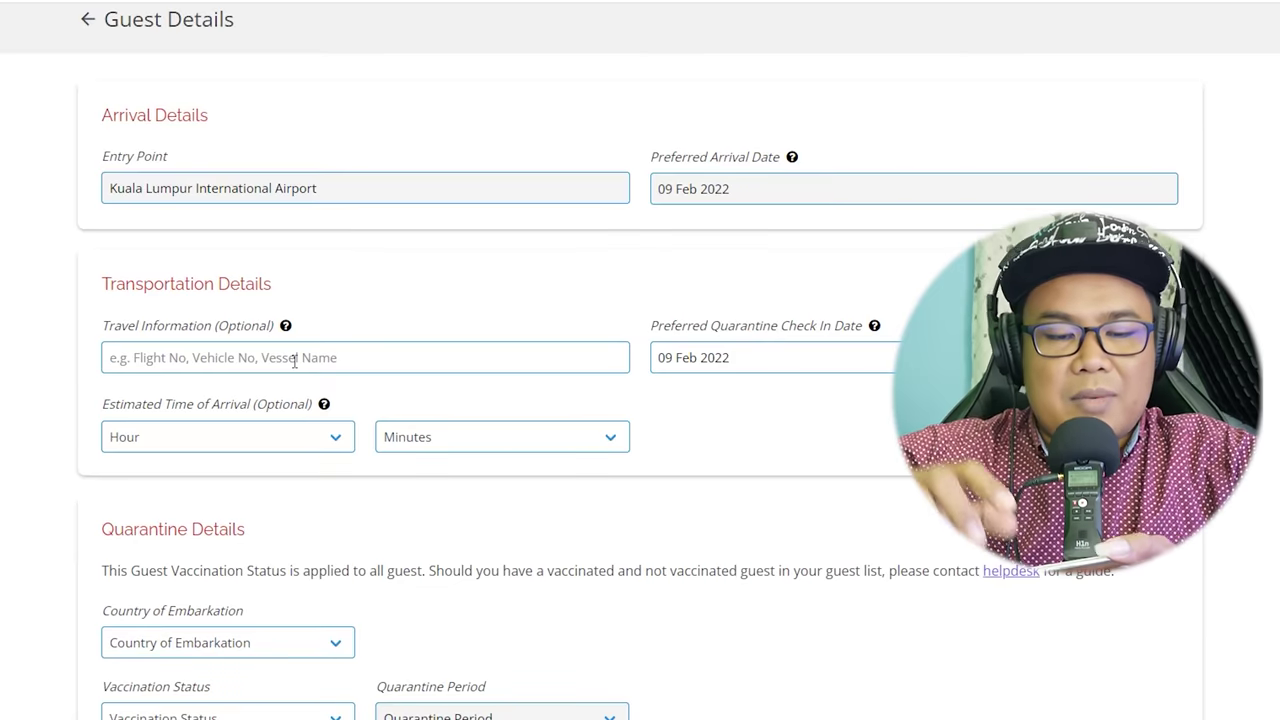
pyautogui.write('OD-')
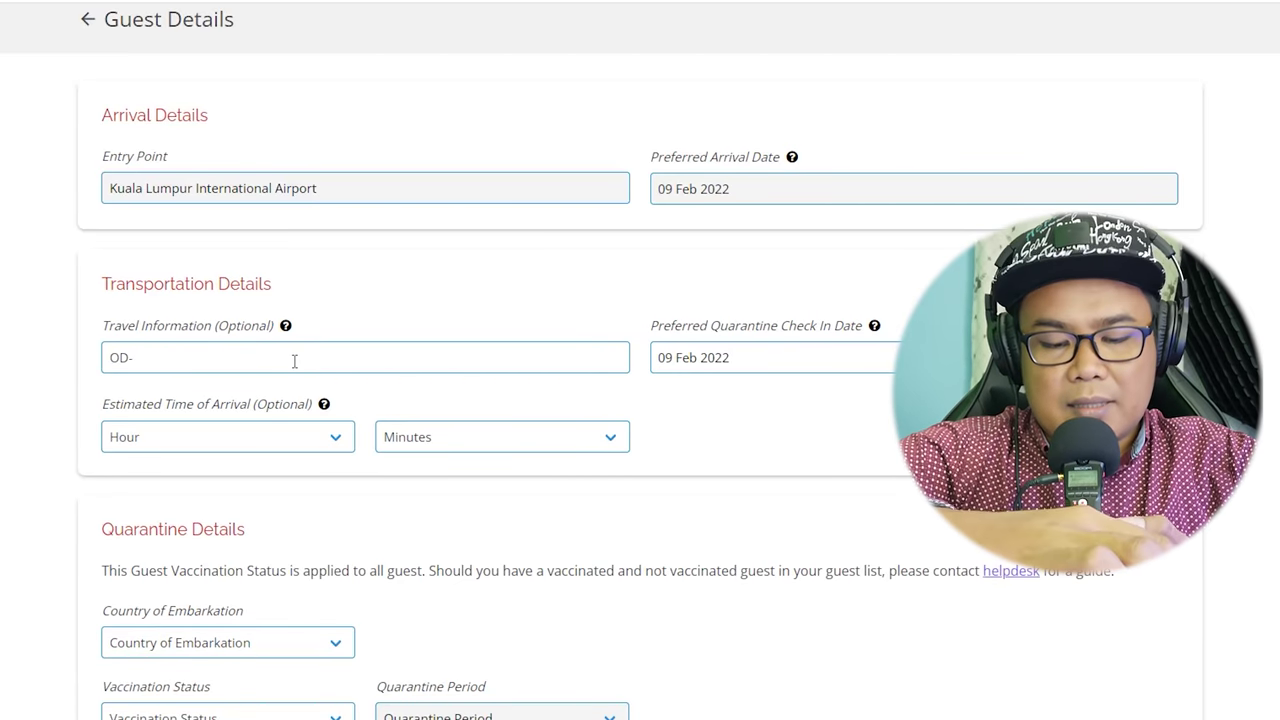
pyautogui.write('349')
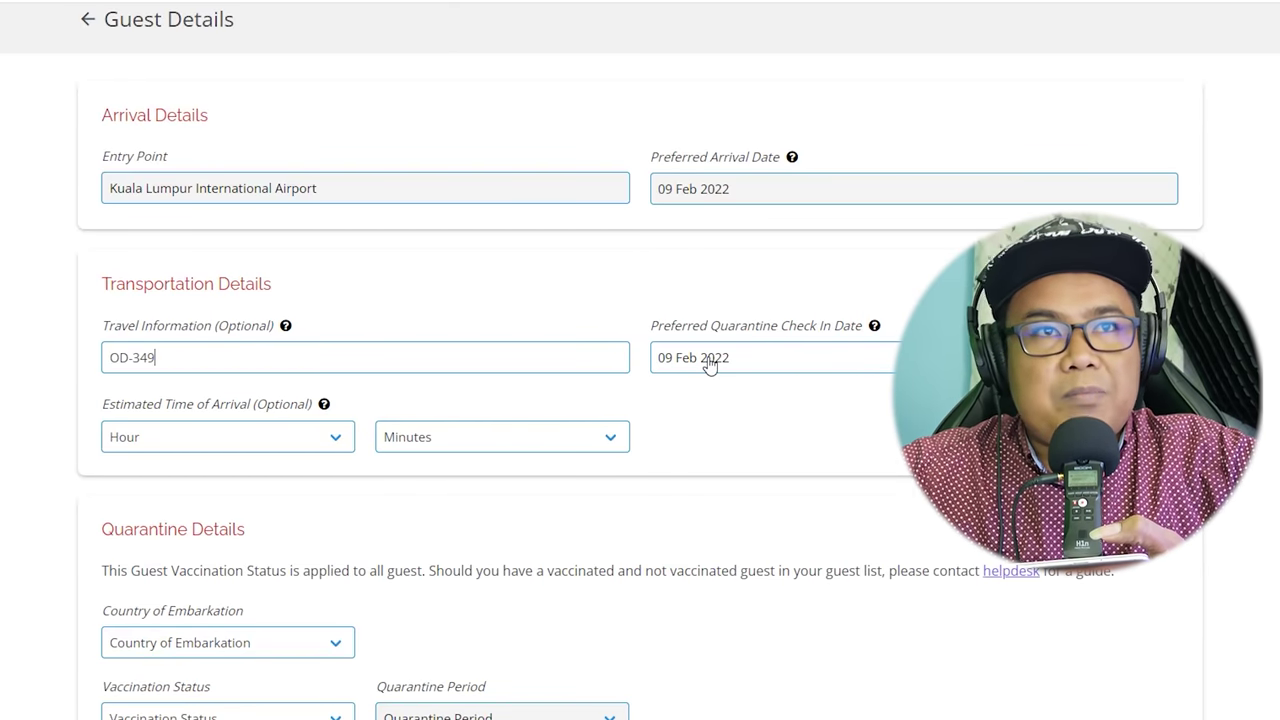
# Set the estimated time of arrival to hour 20 and minutes 00.
pyautogui.click(325, 447)
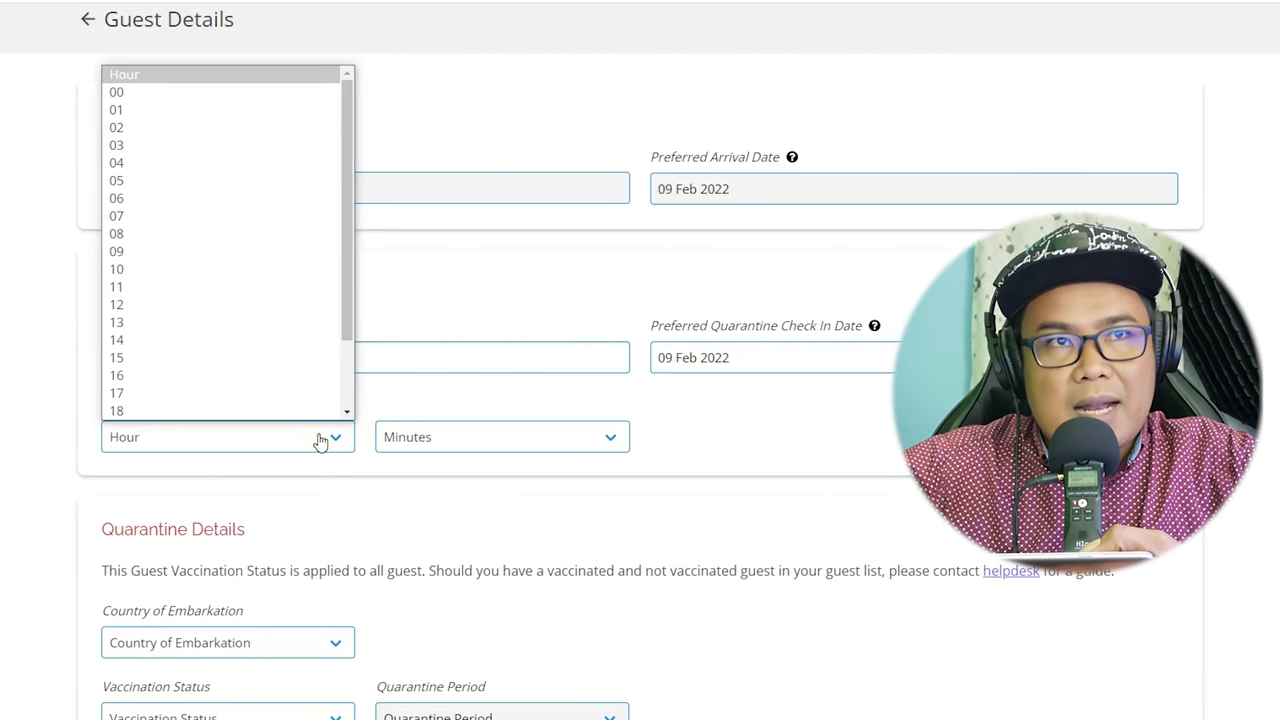
pyautogui.scroll(-2, 228, 380)
pyautogui.click(130, 357)
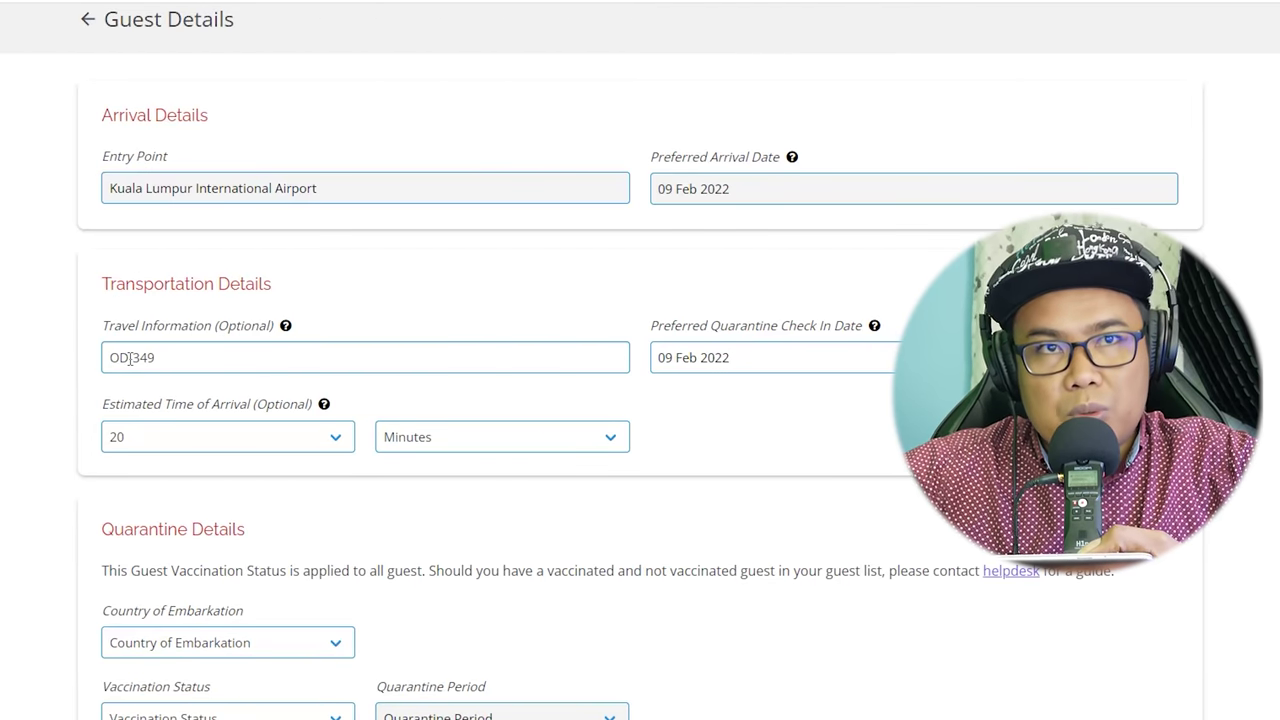
pyautogui.click(440, 450)
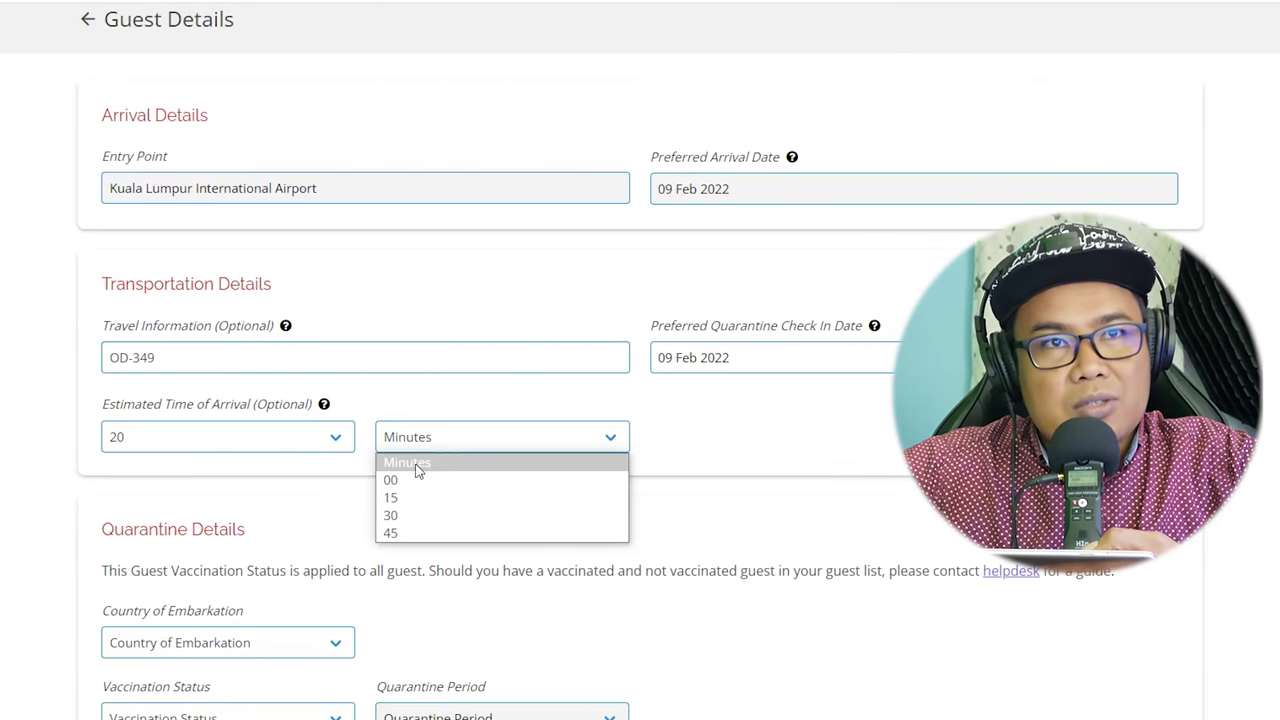
pyautogui.click(415, 472)
# Set the country of embarkation to Indonesia and the vaccination status to Fully Vaccinated without Booster.
pyautogui.scroll(-2, 300, 500)
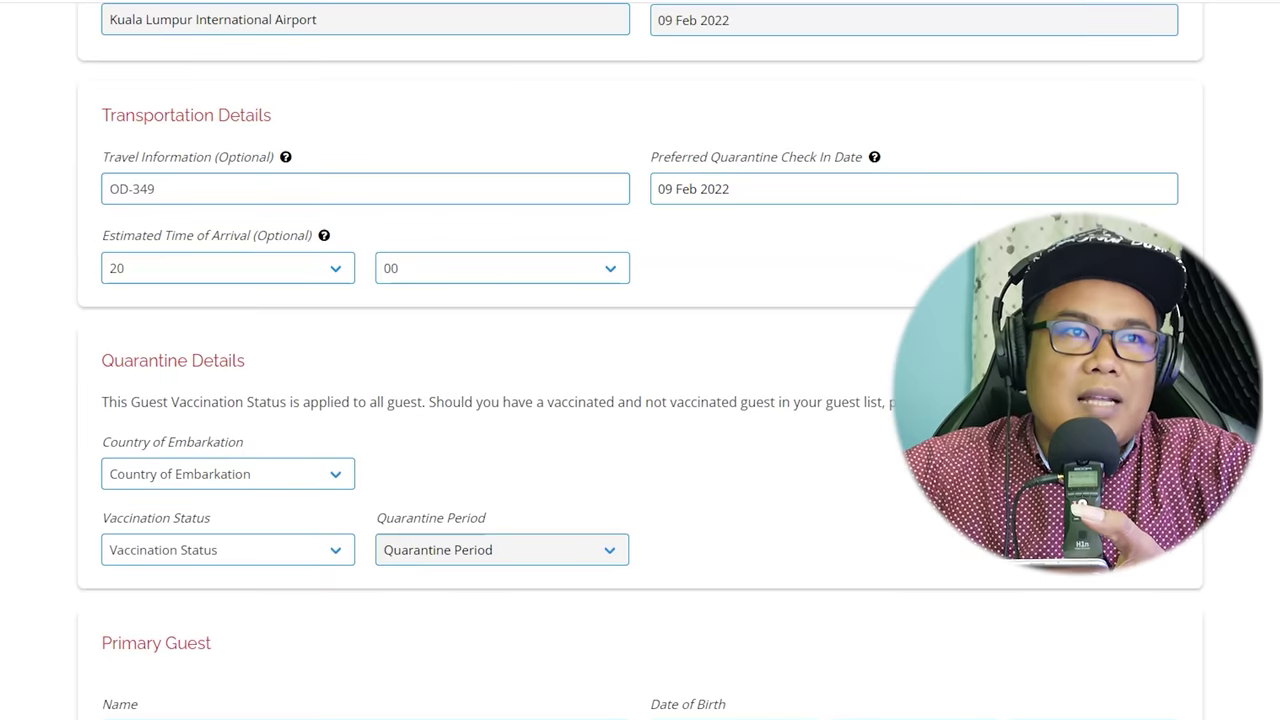
pyautogui.click(295, 485)
pyautogui.scroll(-5, 233, 378)
pyautogui.scroll(-10, 233, 378)
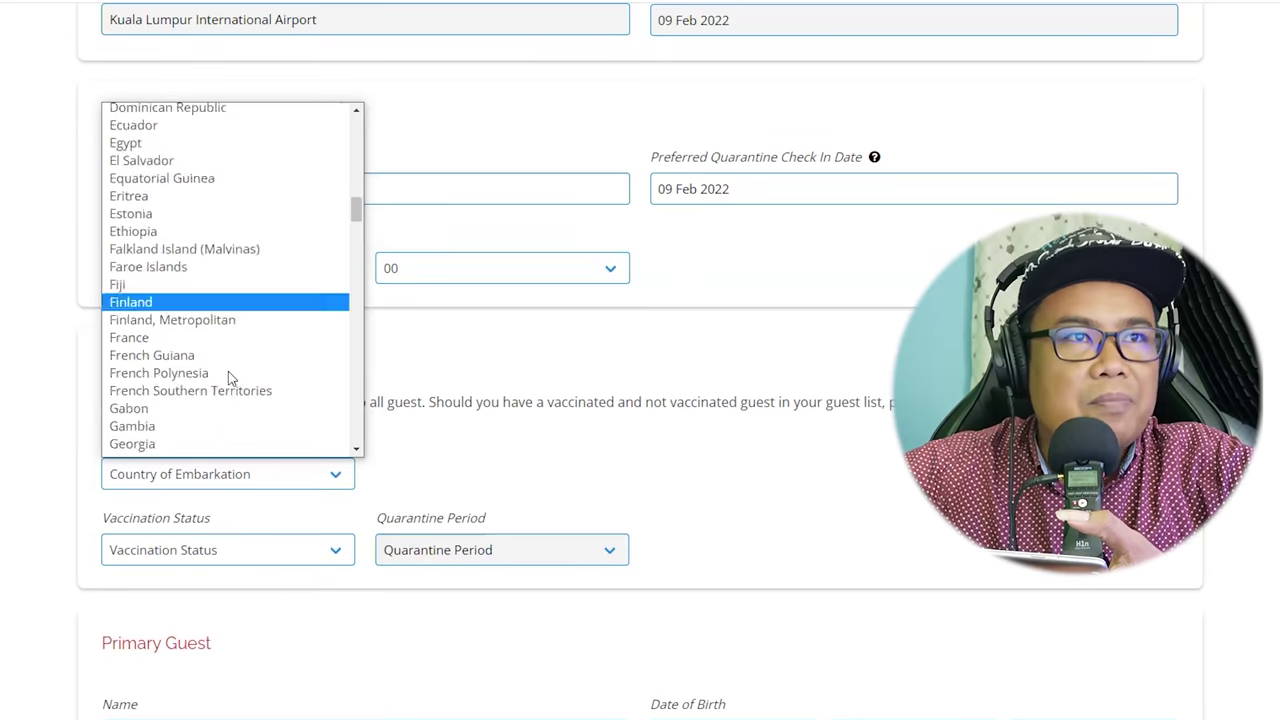
pyautogui.scroll(-10, 228, 378)
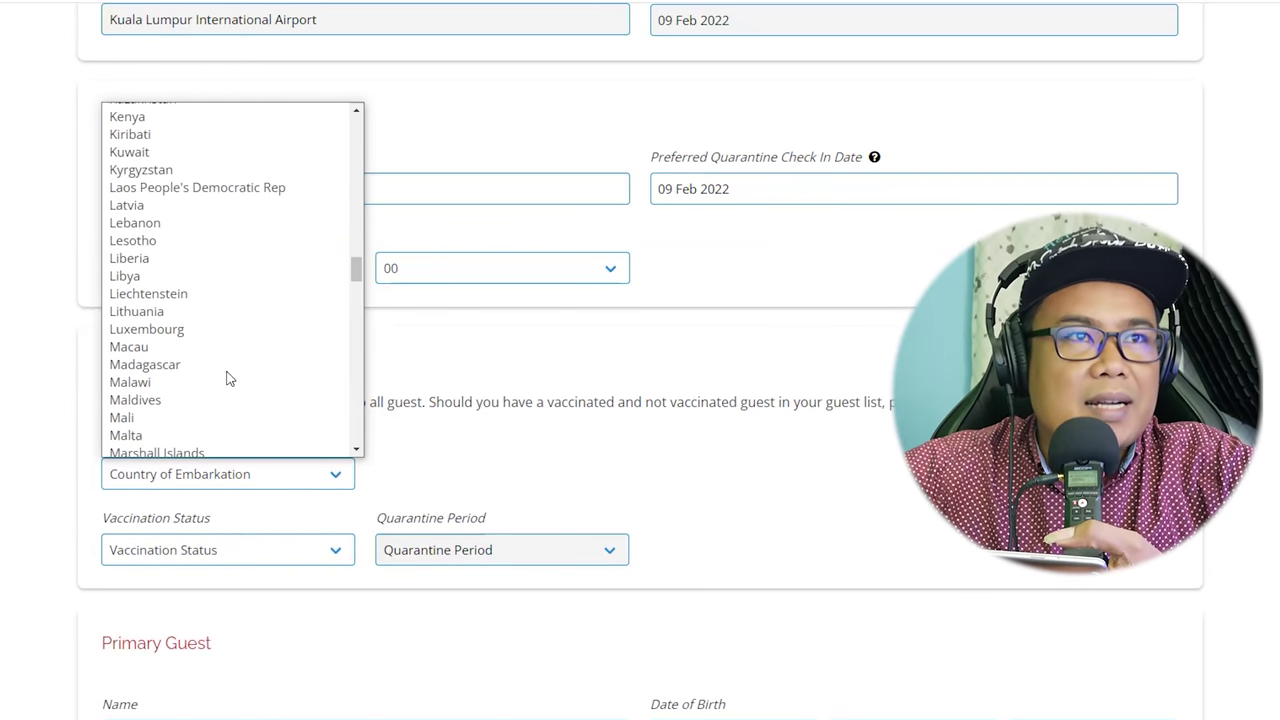
pyautogui.scroll(2, 214, 308)
pyautogui.scroll(4, 214, 308)
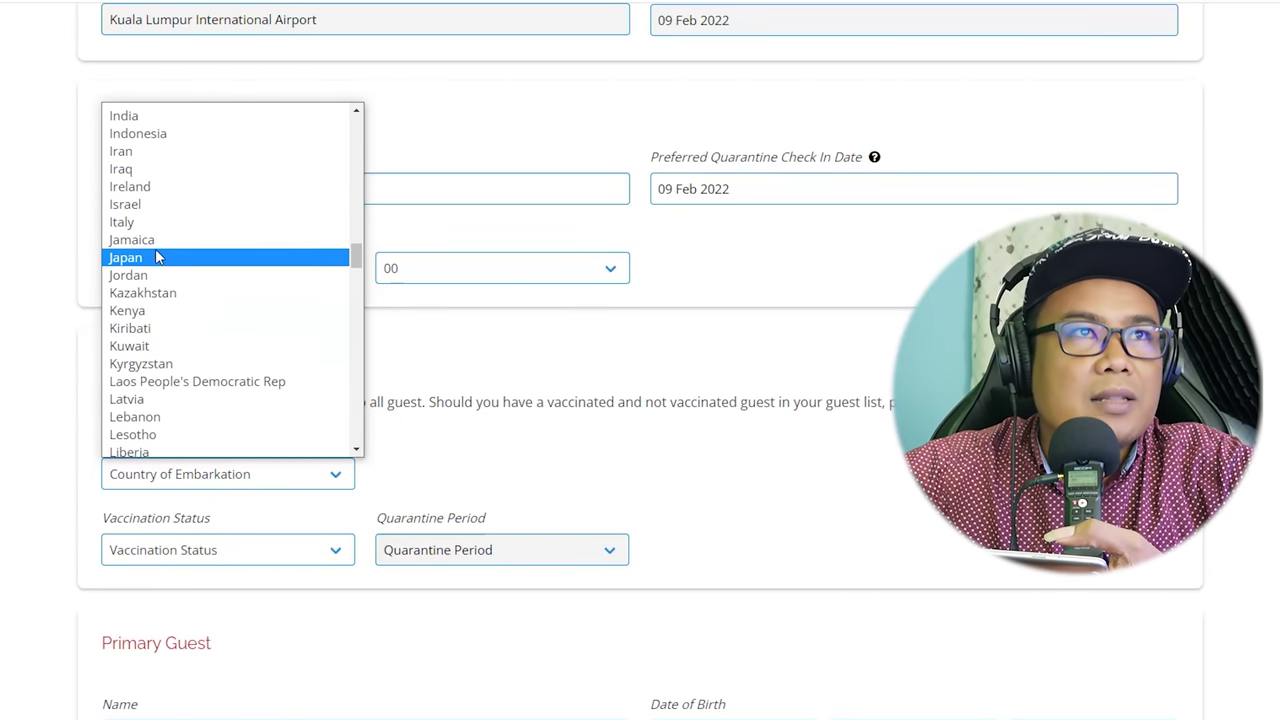
pyautogui.scroll(3, 157, 254)
pyautogui.click(140, 291)
pyautogui.click(292, 553)
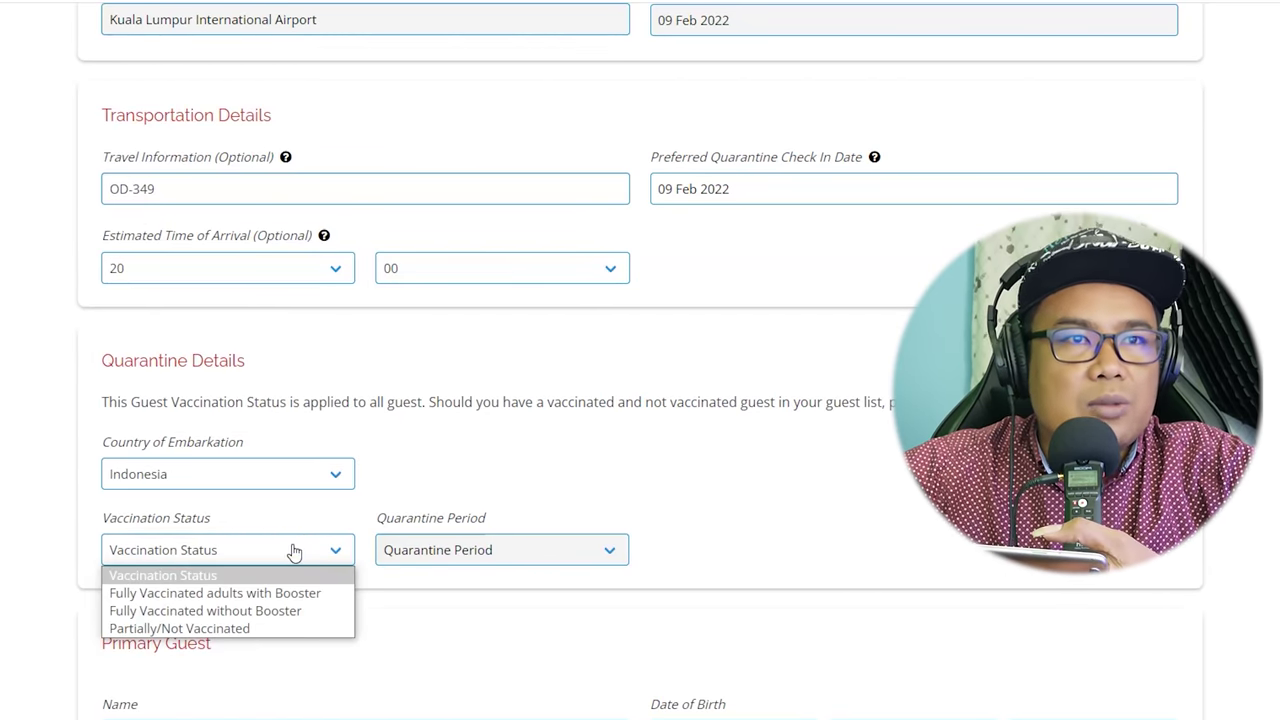
pyautogui.click(300, 612)
# Correct the primary guest's name by clearing the entry and entering the guest's full name.
pyautogui.scroll(-1, 440, 500)
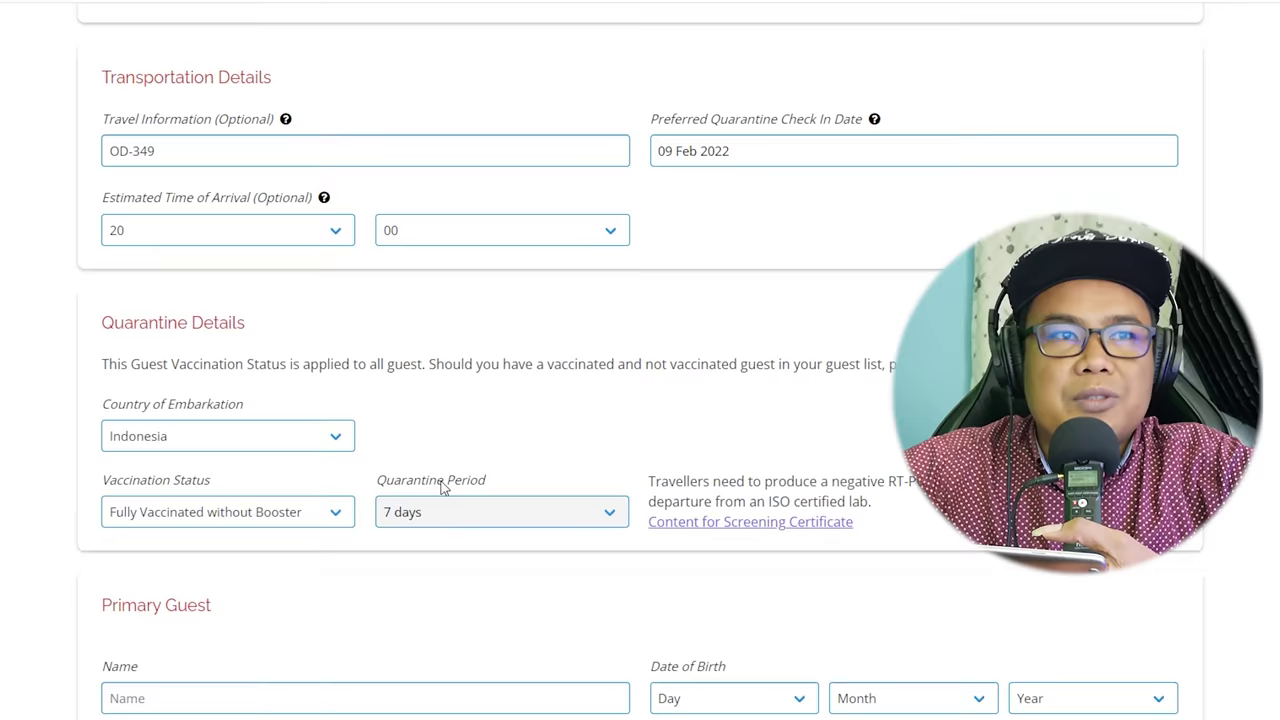
pyautogui.scroll(-5, 440, 478)
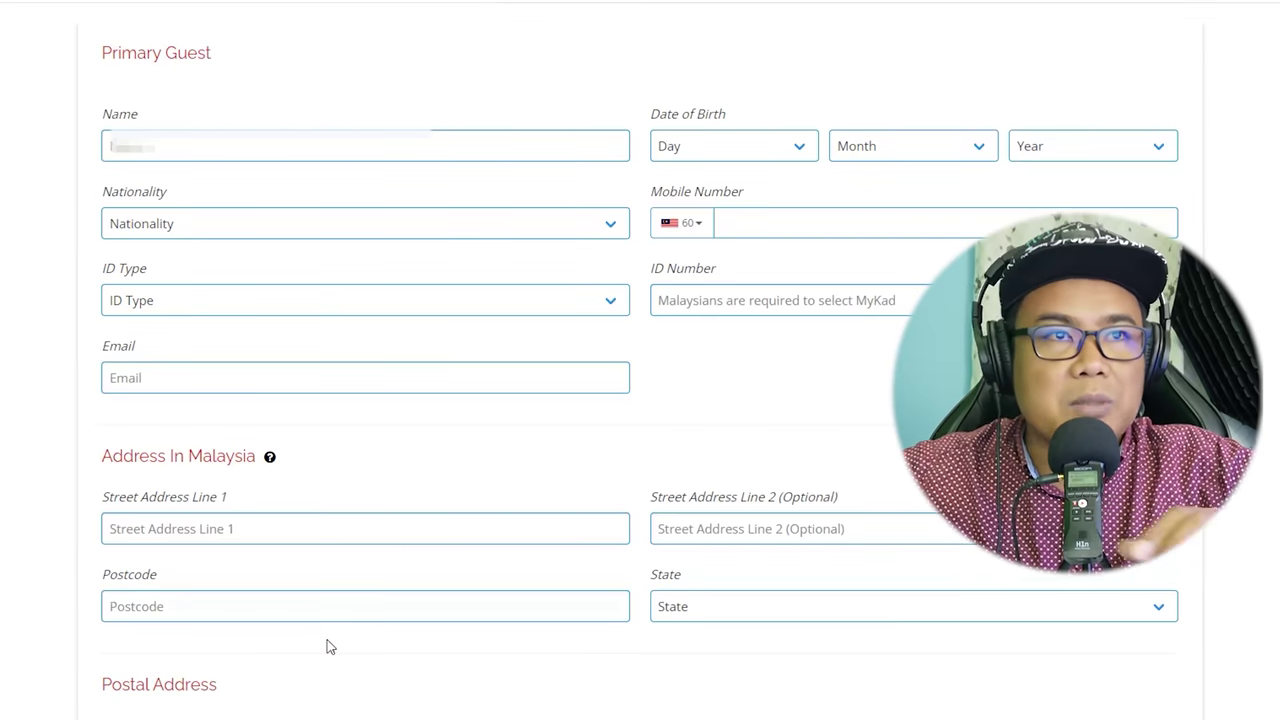
pyautogui.click(112, 146)
pyautogui.press('BackSpace')
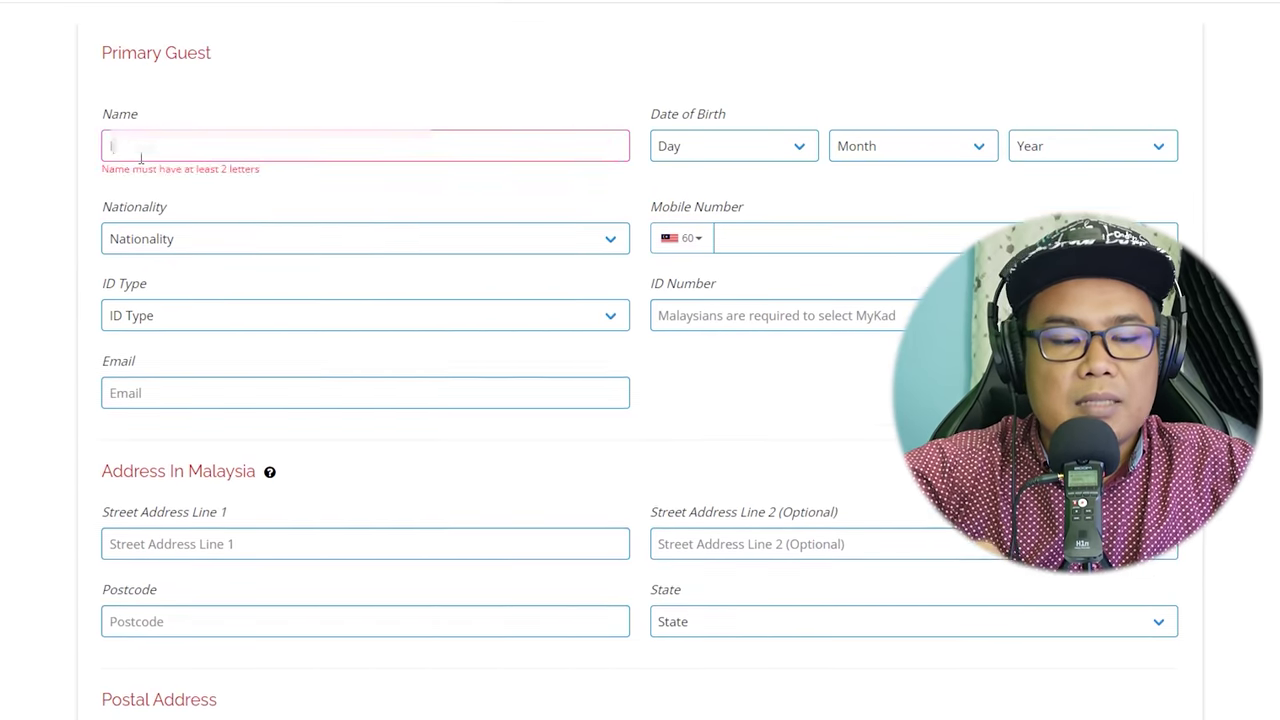
# Set the primary guest's nationality to Indonesian.
pyautogui.scroll(2, 140, 157)
pyautogui.click(160, 392)
pyautogui.scroll(-15, 166, 551)
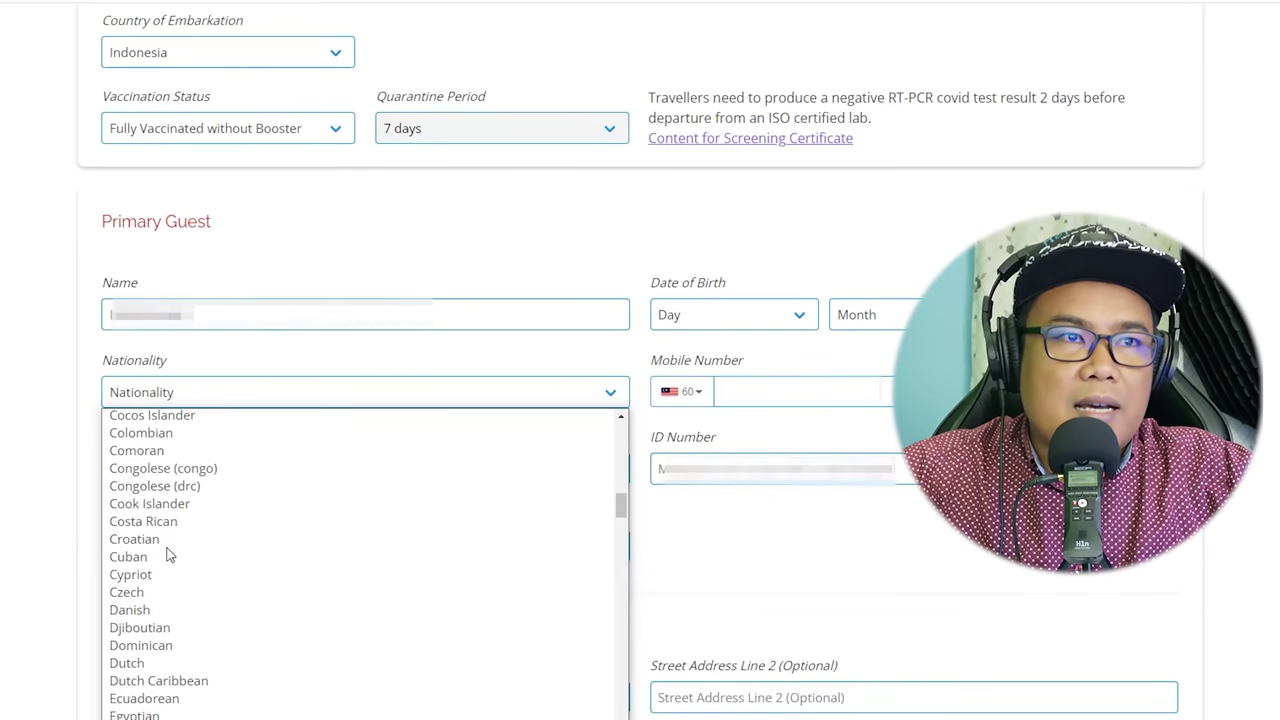
pyautogui.scroll(-8, 166, 551)
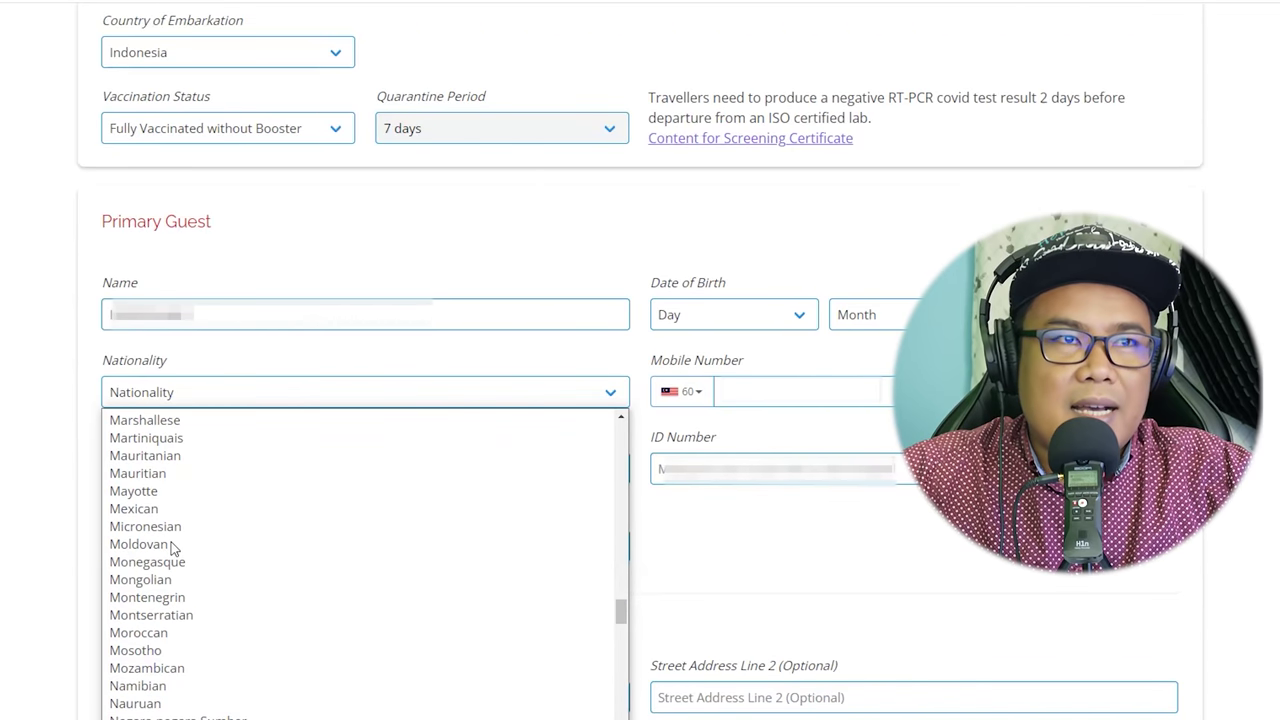
pyautogui.scroll(2, 170, 550)
pyautogui.scroll(3, 170, 548)
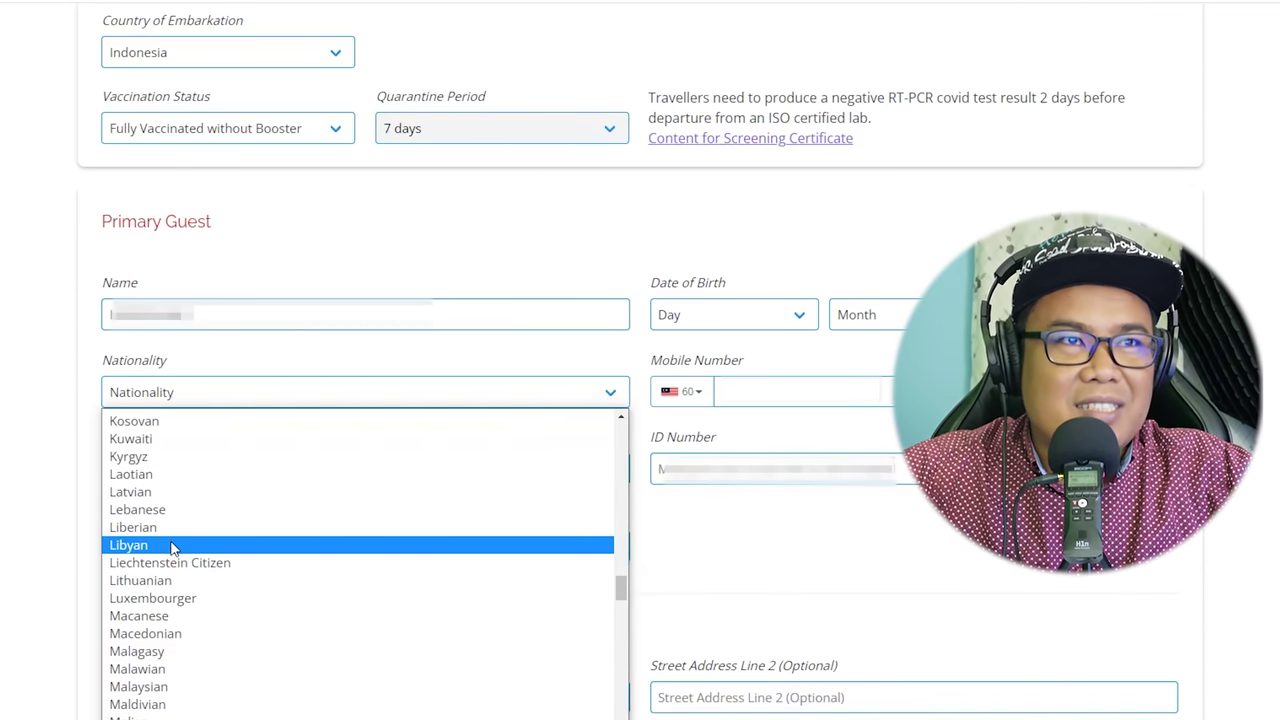
pyautogui.scroll(5, 171, 543)
pyautogui.click(150, 525)
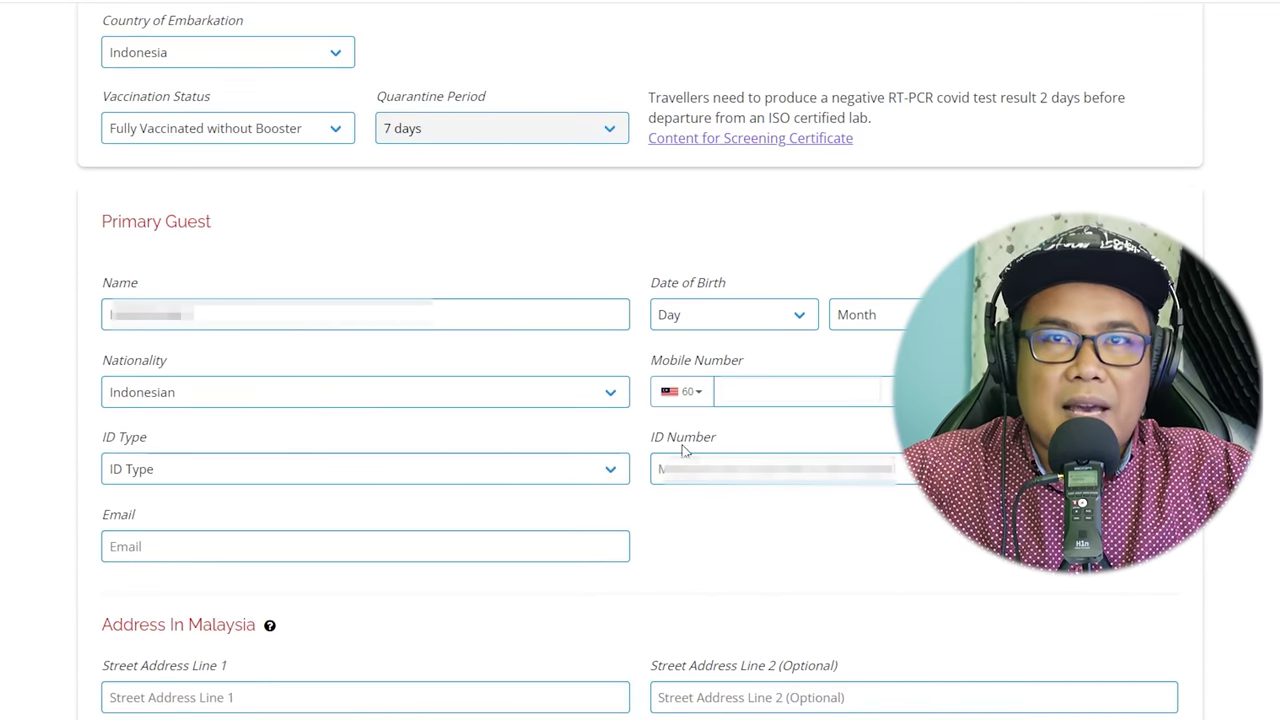
# Enter the day, month and year of the primary guest's date of birth.
pyautogui.click(745, 326)
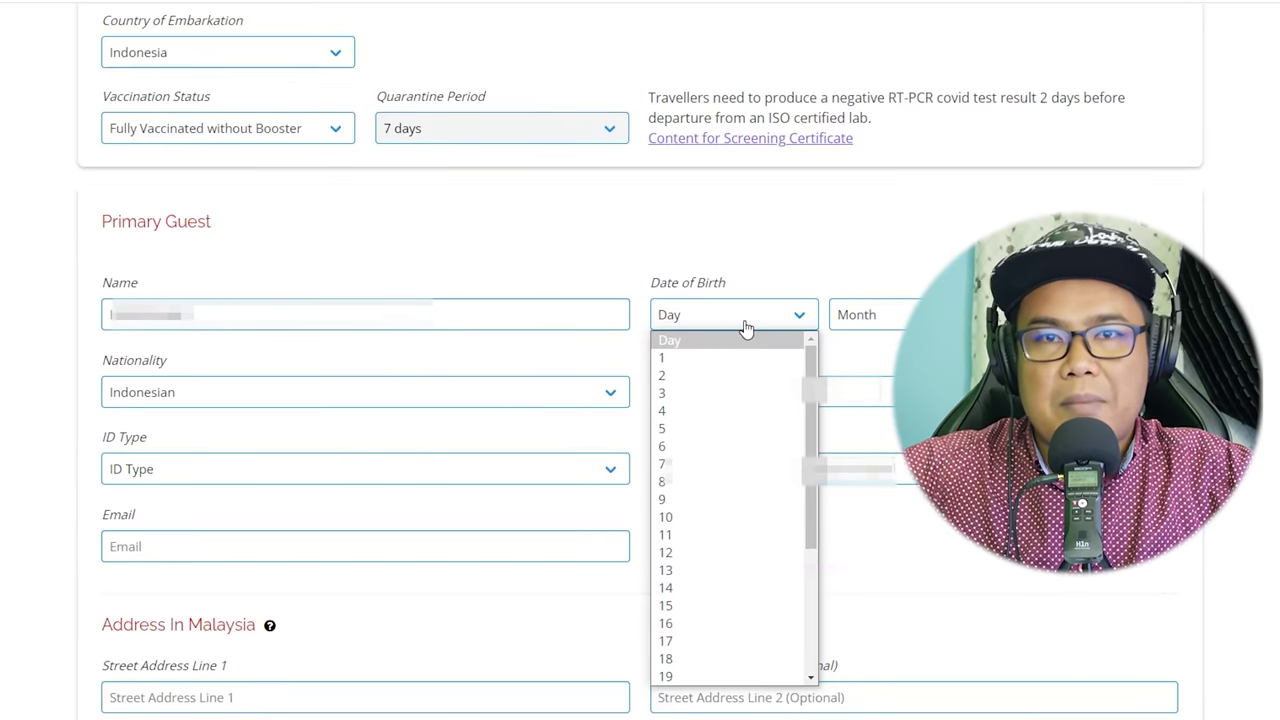
pyautogui.scroll(-4, 728, 380)
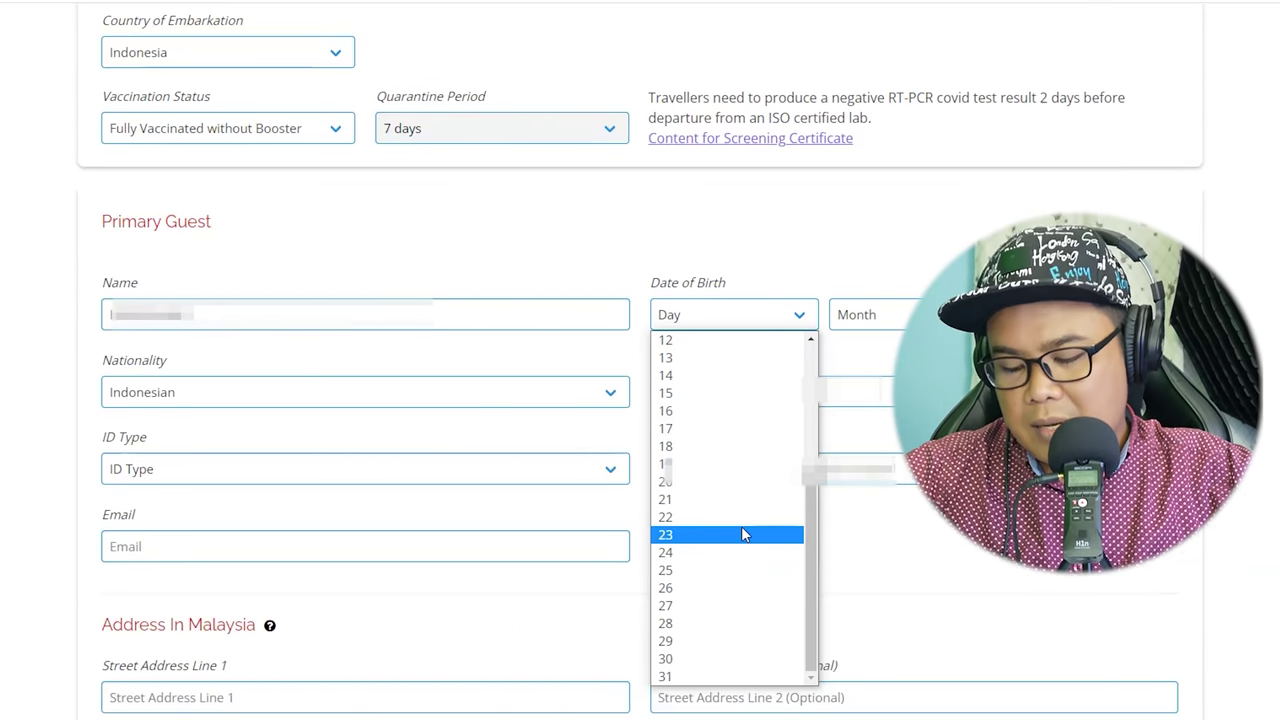
pyautogui.click(666, 590)
pyautogui.click(878, 318)
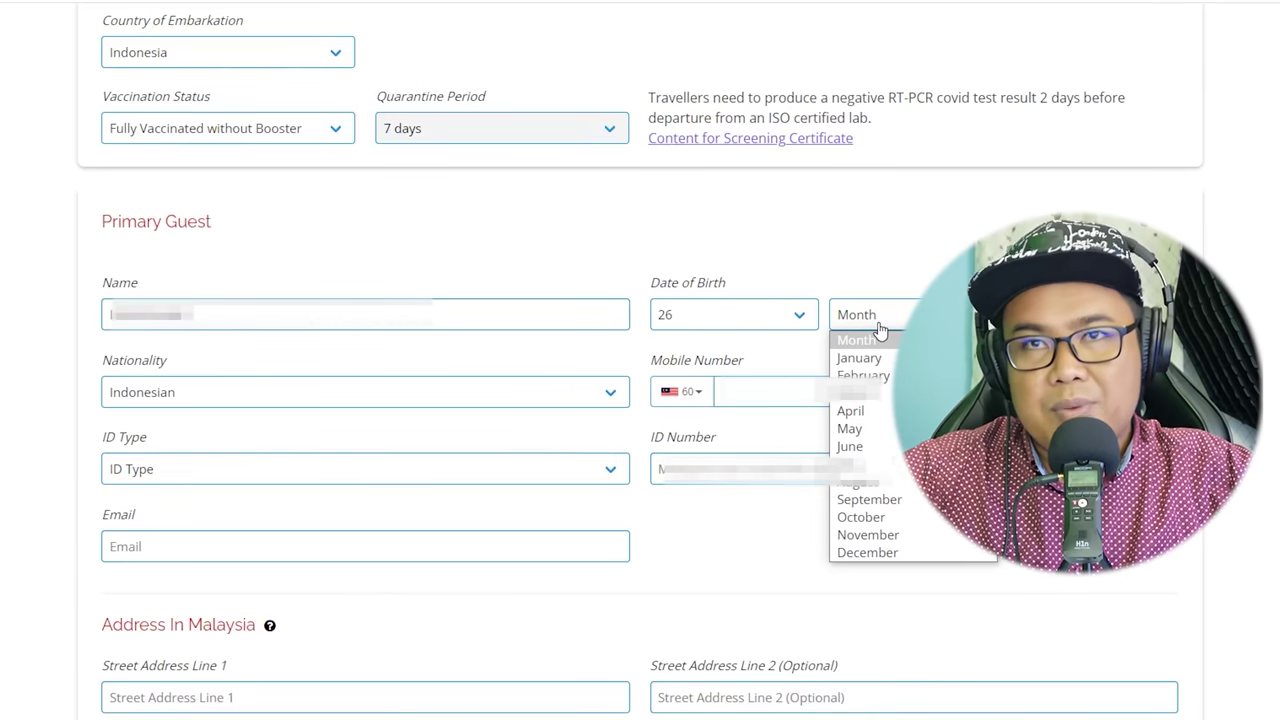
pyautogui.click(858, 357)
pyautogui.click(1090, 314)
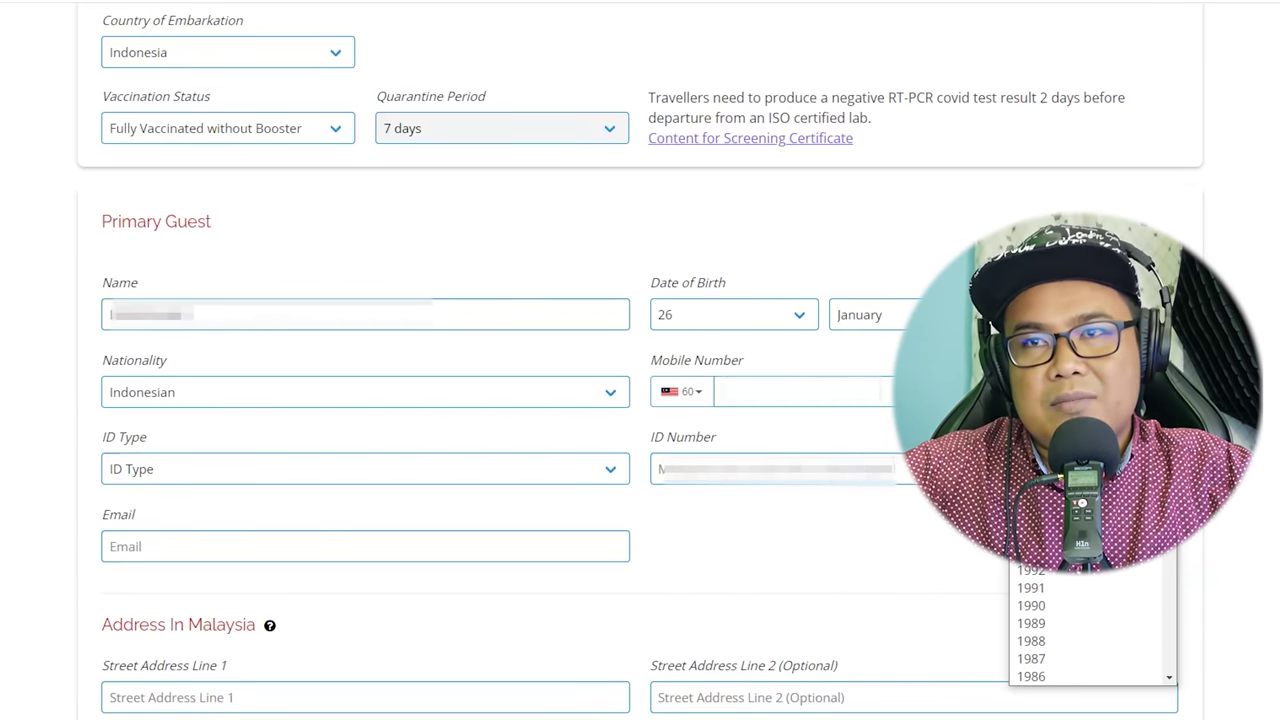
pyautogui.click(1040, 605)
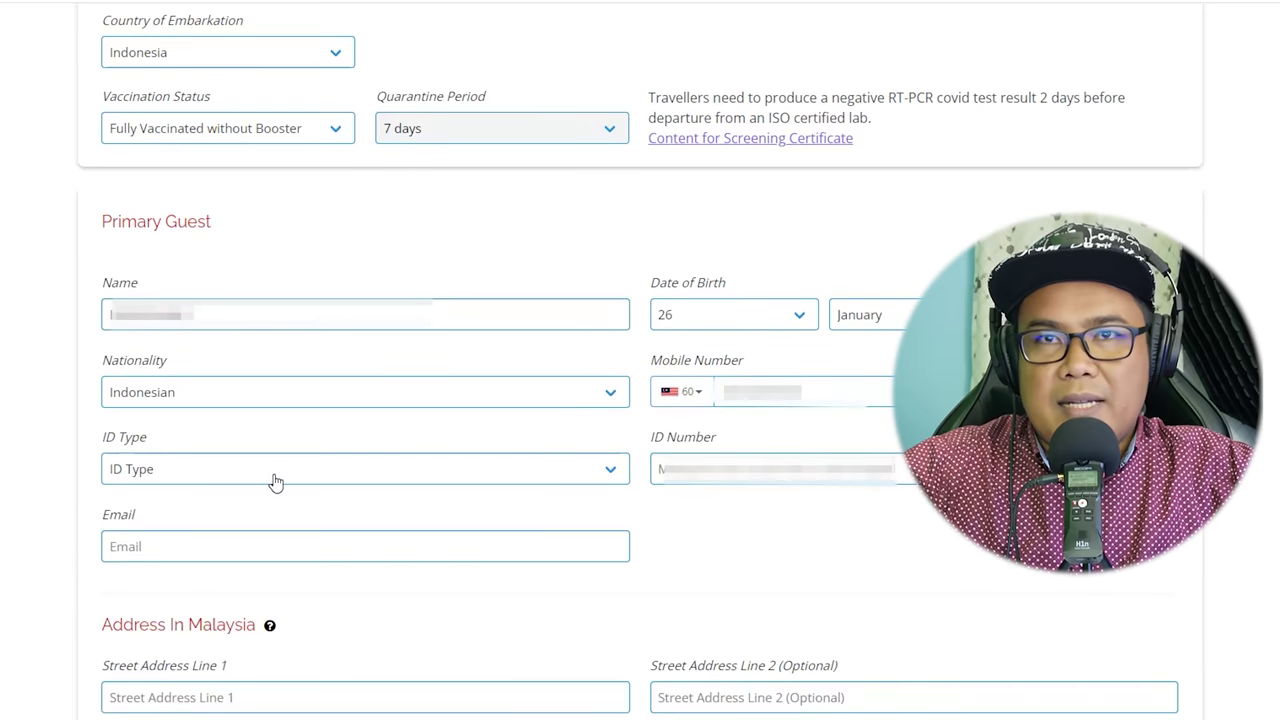
# Choose Passport as the primary guest's ID type.
pyautogui.click(363, 474)
pyautogui.click(190, 518)
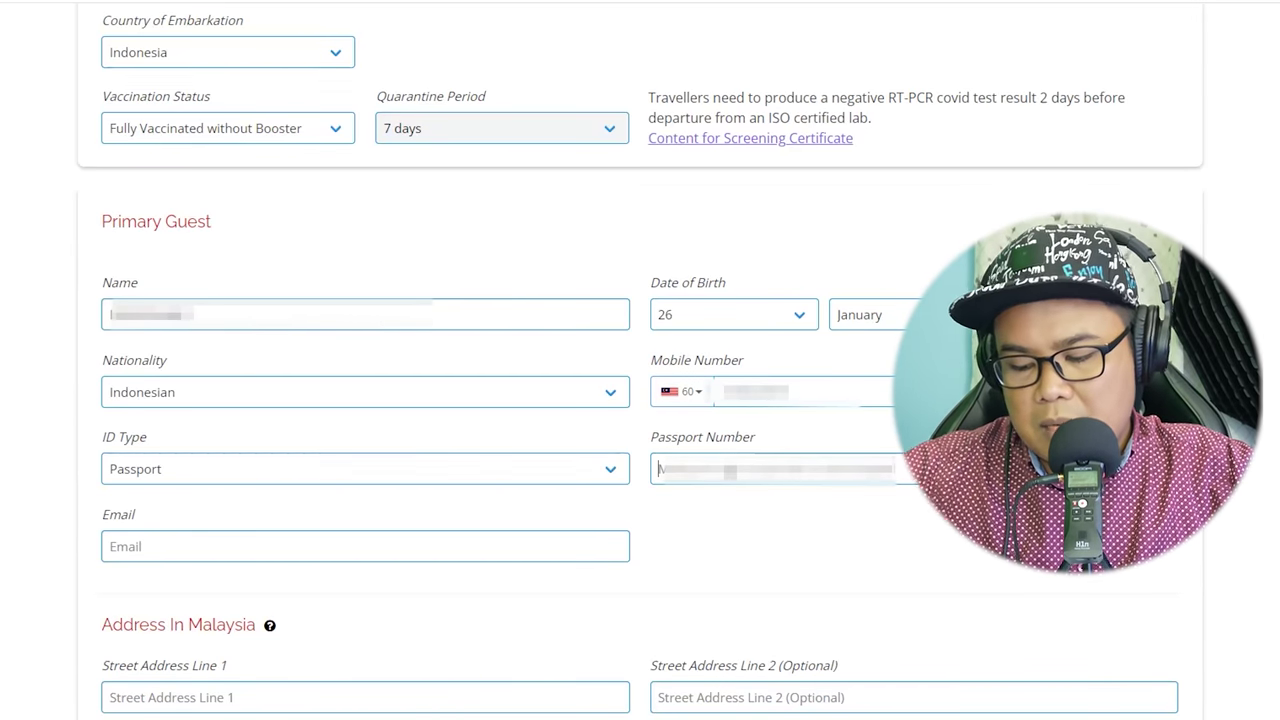
# Enter the primary guest's passport number and e-mail address.
pyautogui.press('Tab')
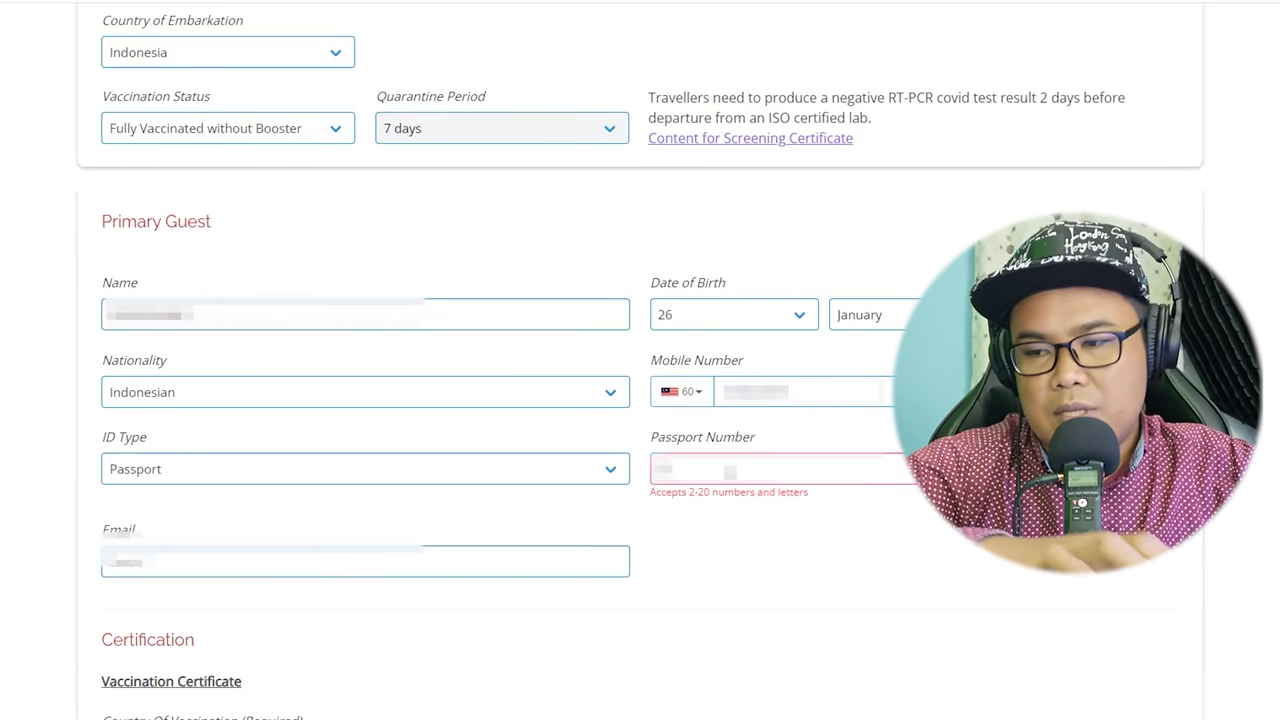
pyautogui.write('A1234567')
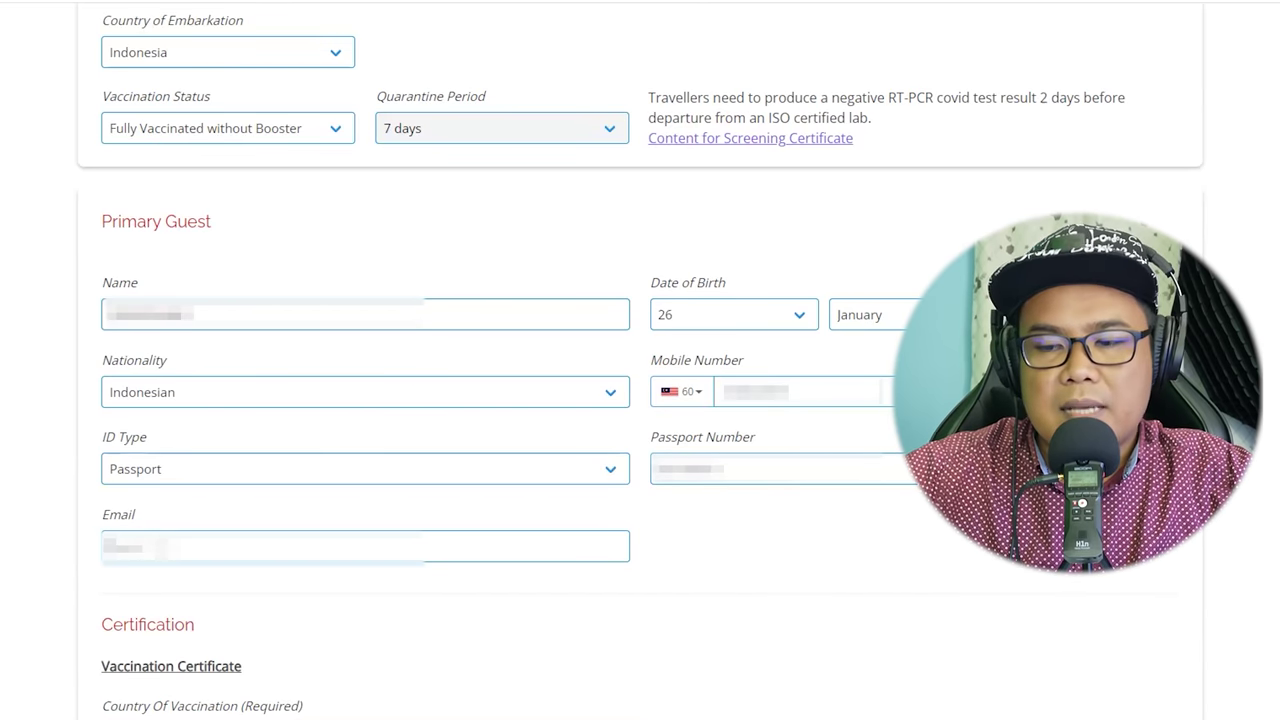
pyautogui.write('test@g')
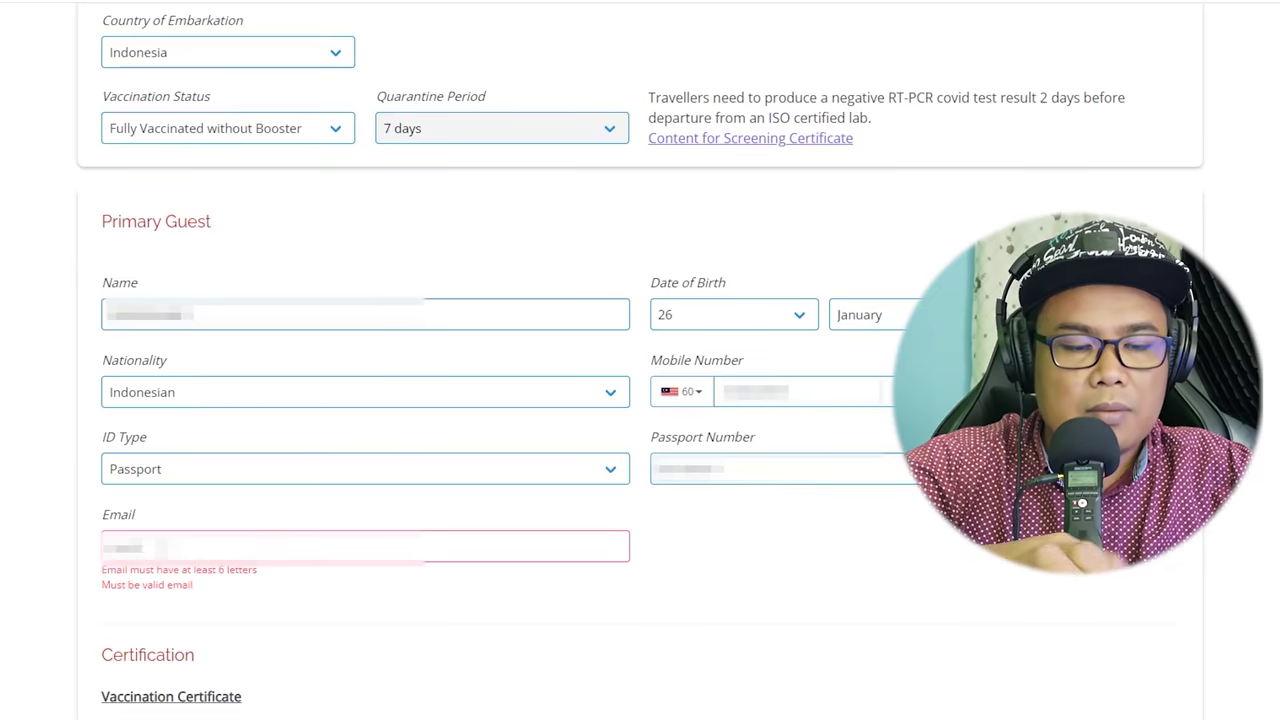
pyautogui.write('mail.com')
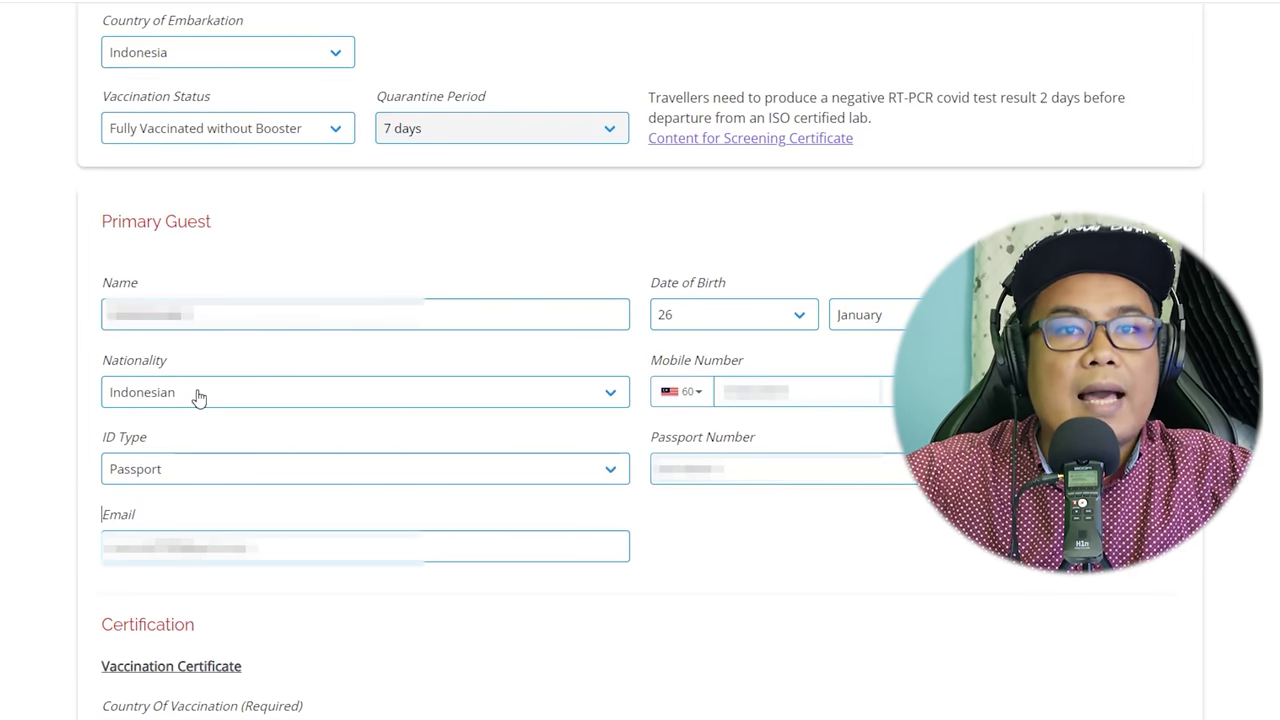
pyautogui.scroll(7, 199, 398)
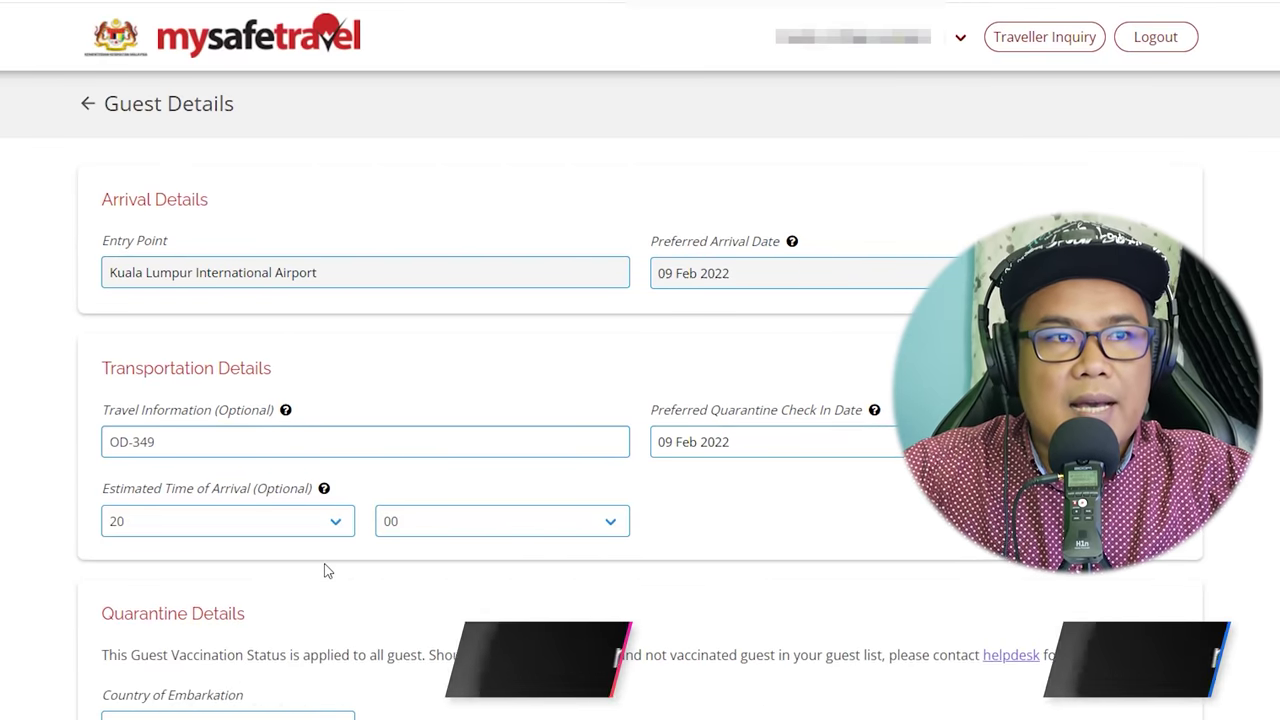
pyautogui.scroll(-5, 324, 571)
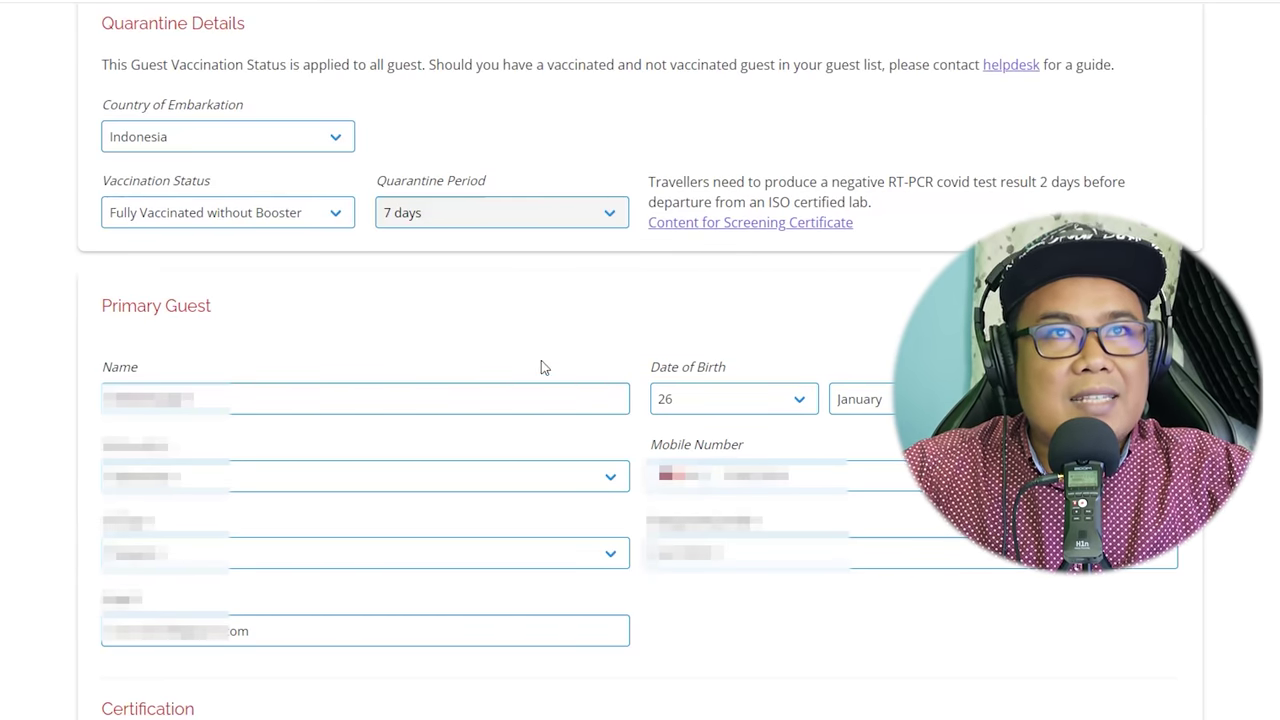
pyautogui.scroll(-5, 541, 364)
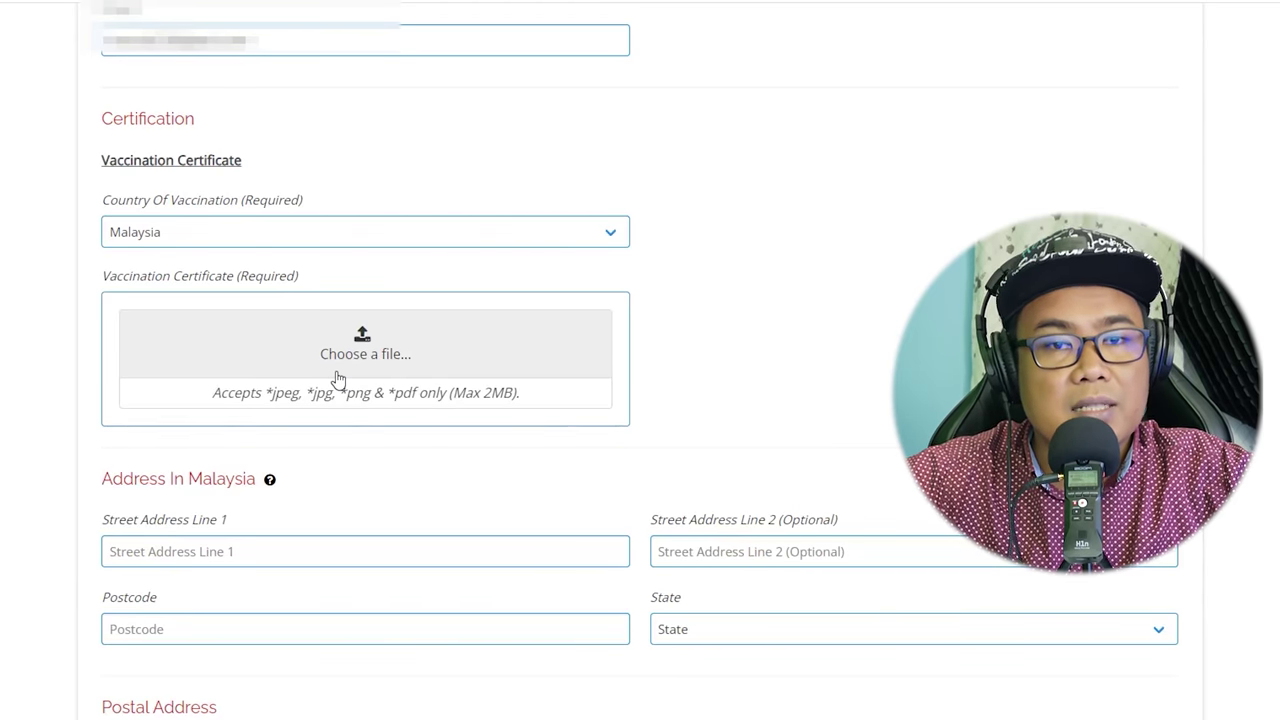
pyautogui.click(386, 360)
pyautogui.click(139, 90)
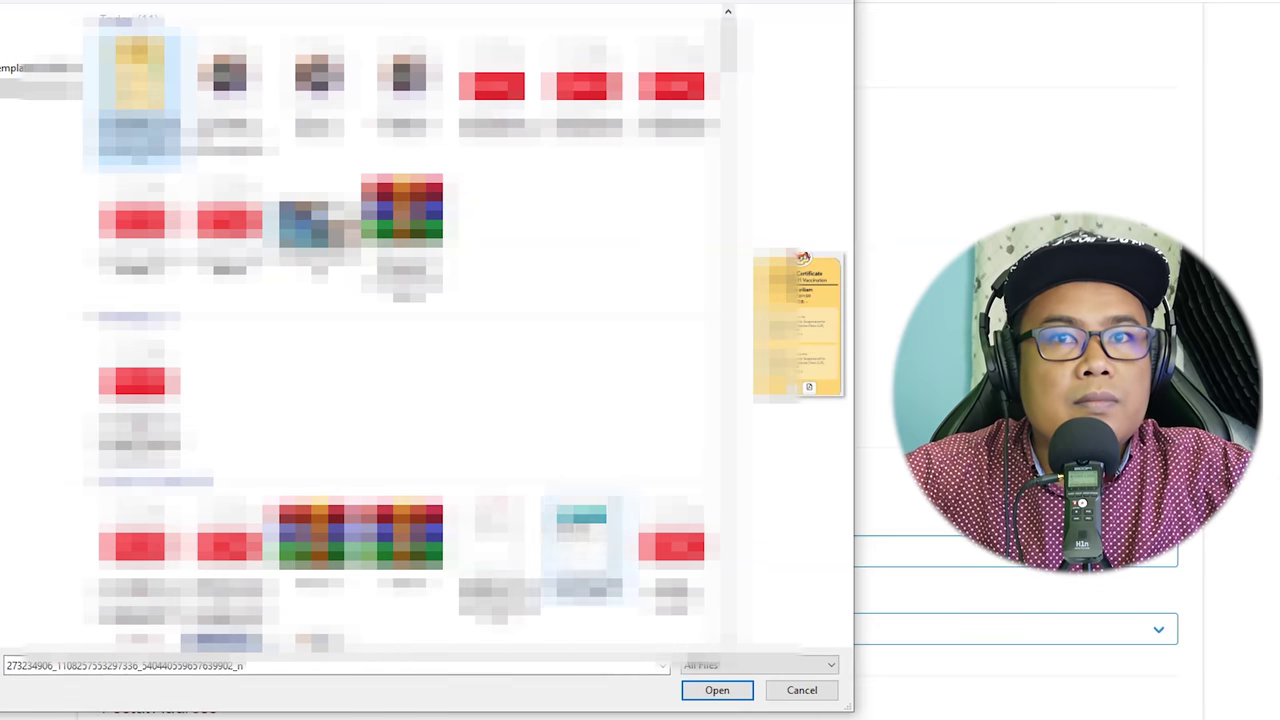
pyautogui.click(717, 690)
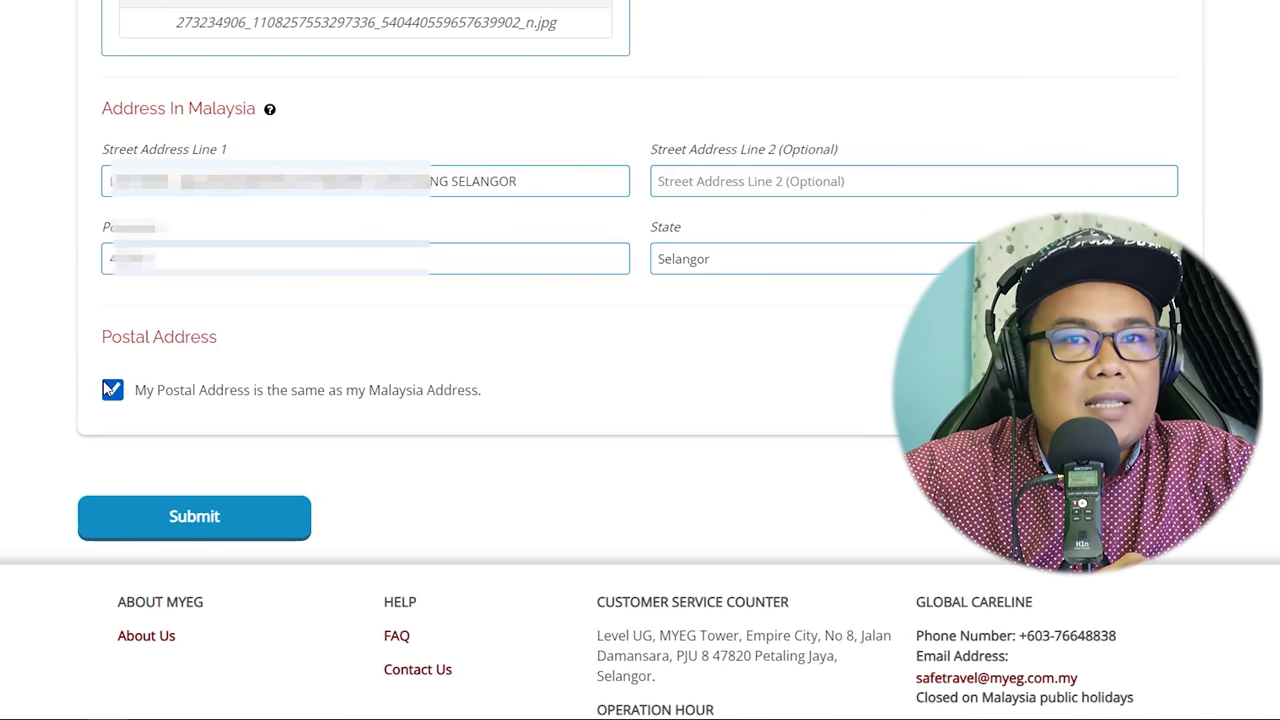
# Submit the guest details, answer Yes to entering with a listed pass, and submit the self-declaration of holding a valid pass.
pyautogui.click(212, 520)
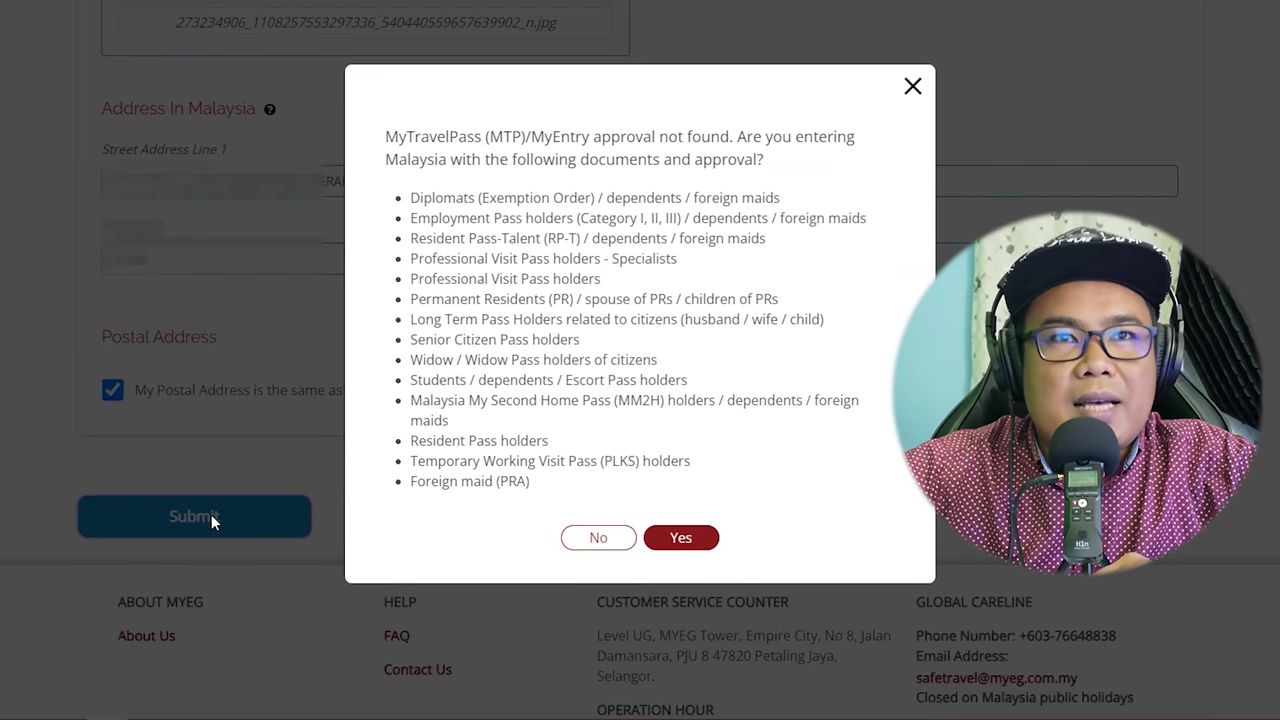
pyautogui.click(682, 538)
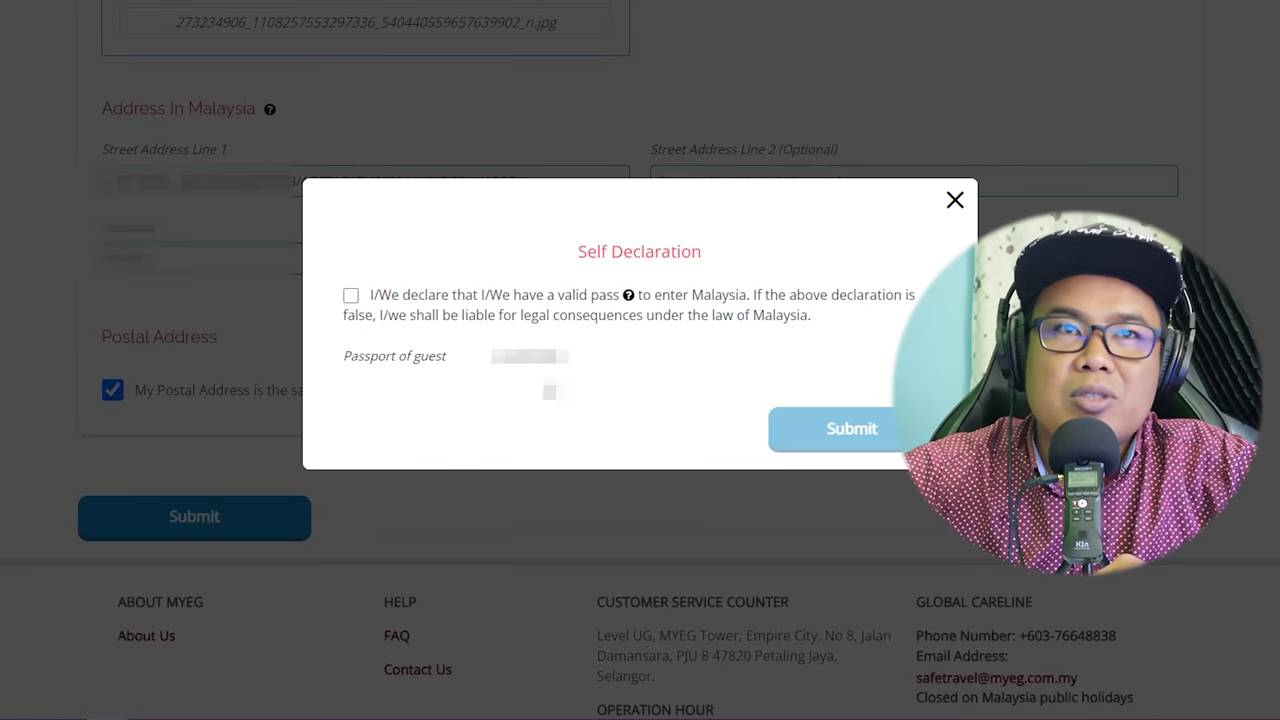
pyautogui.click(351, 297)
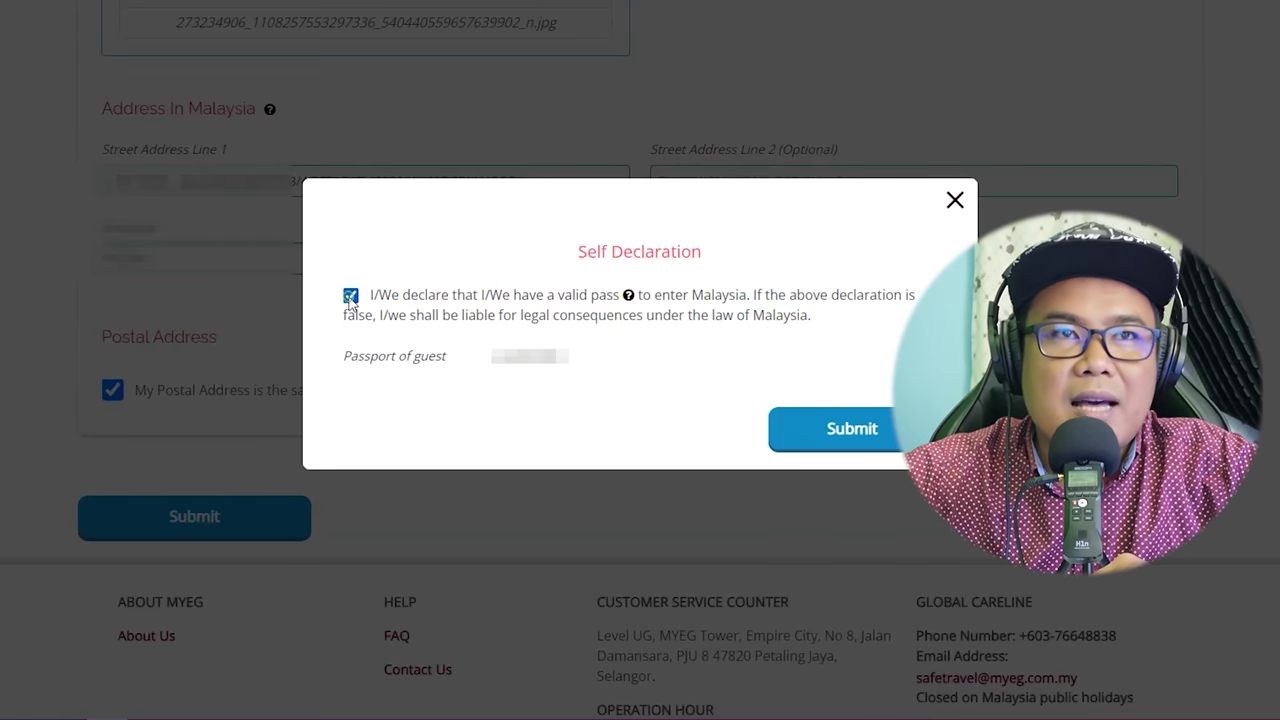
pyautogui.click(852, 430)
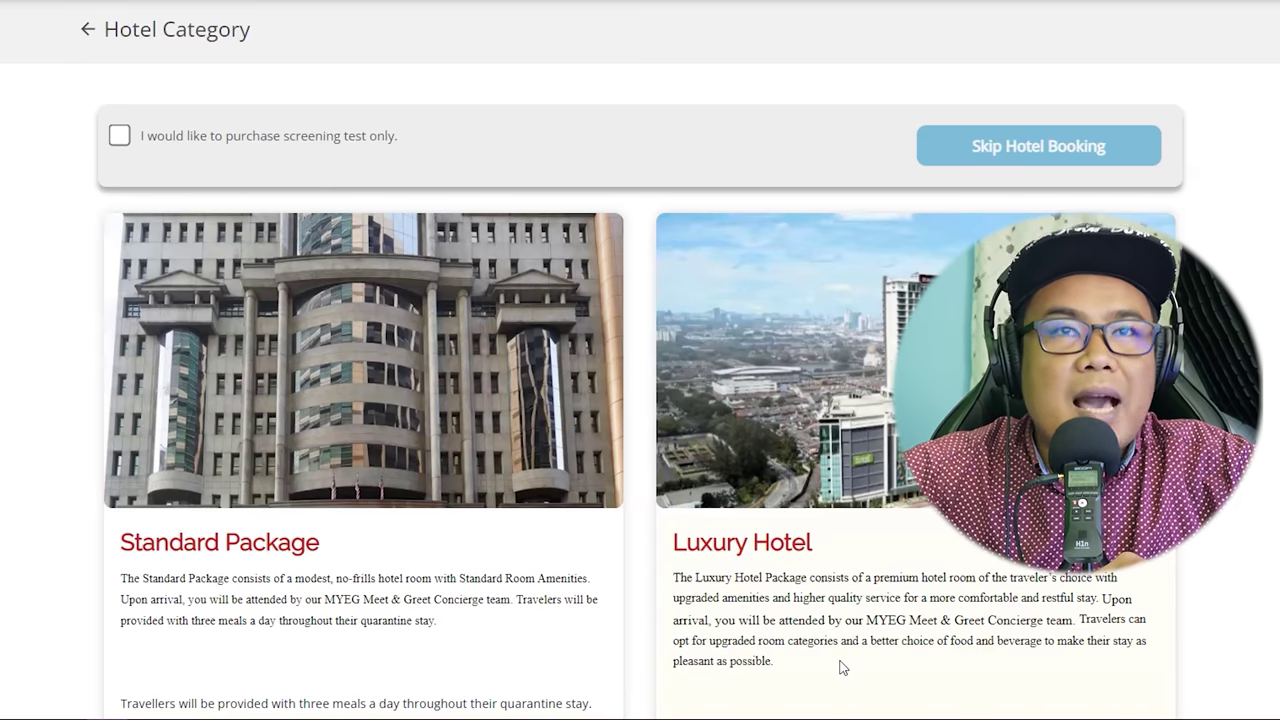
# Review the hotel packages, opt to purchase the screening test only, and skip the hotel booking.
pyautogui.scroll(-5, 690, 425)
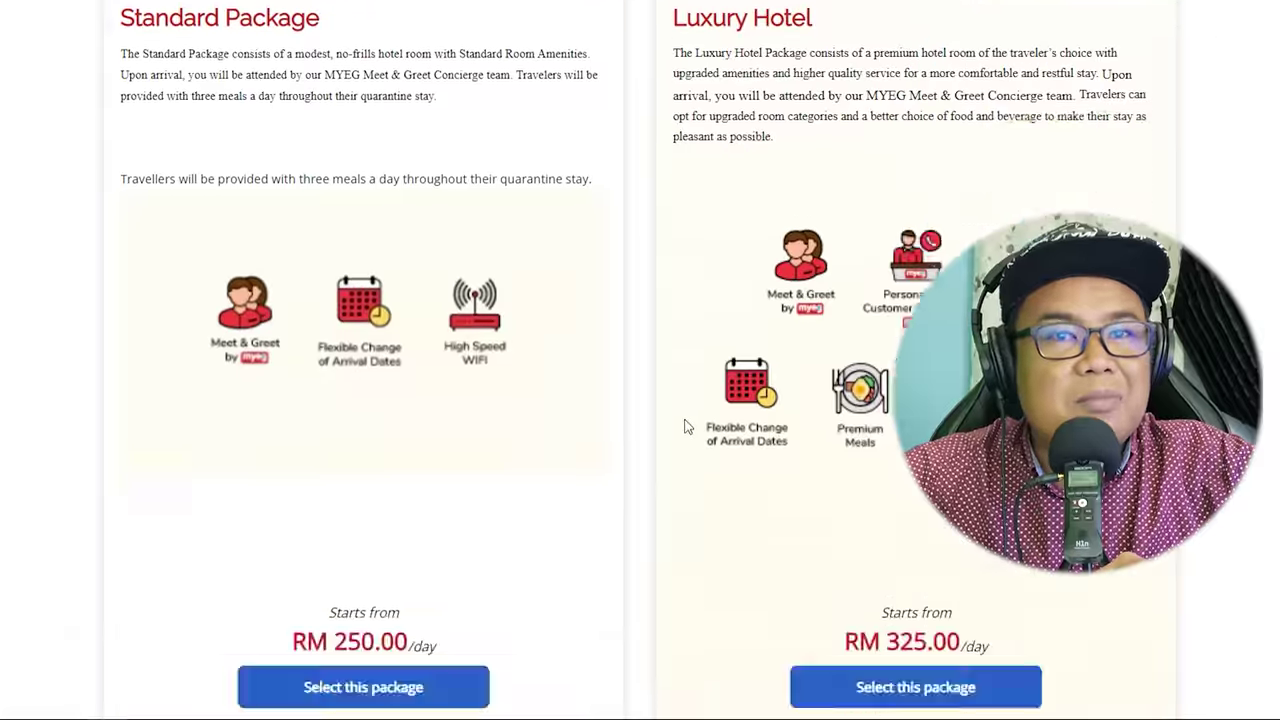
pyautogui.scroll(-3, 684, 428)
pyautogui.scroll(1, 660, 380)
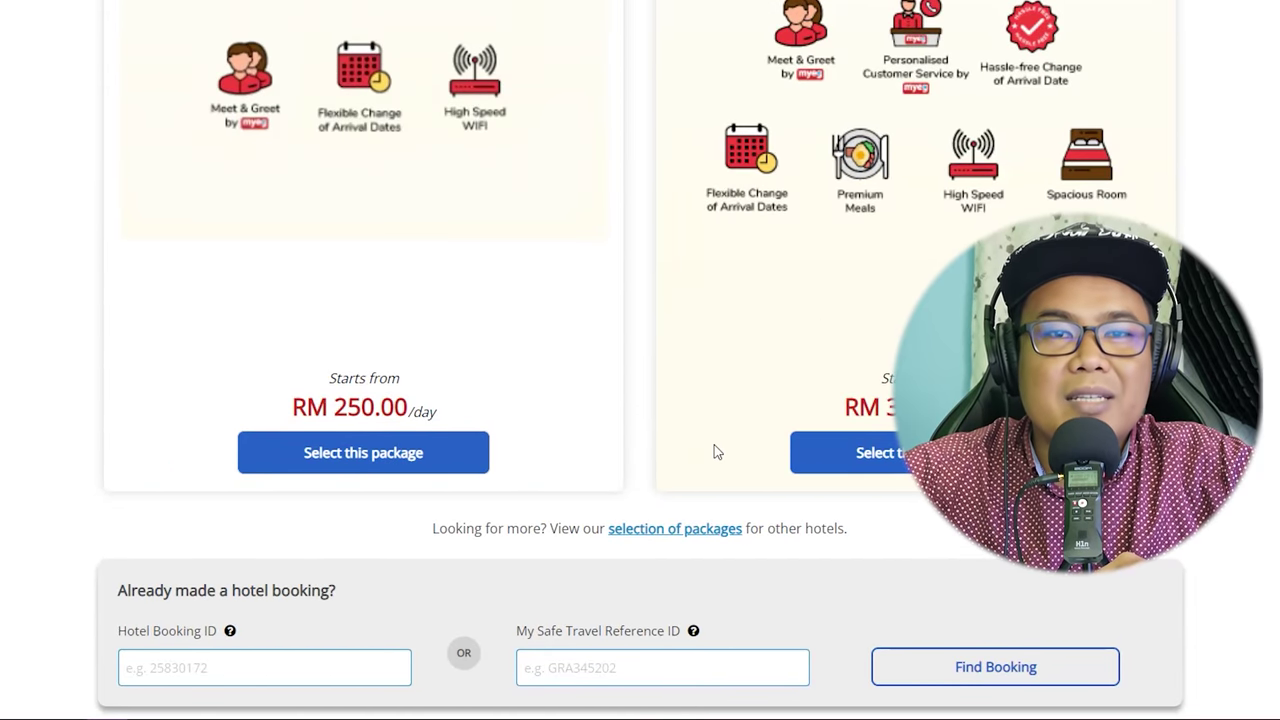
pyautogui.scroll(5, 743, 478)
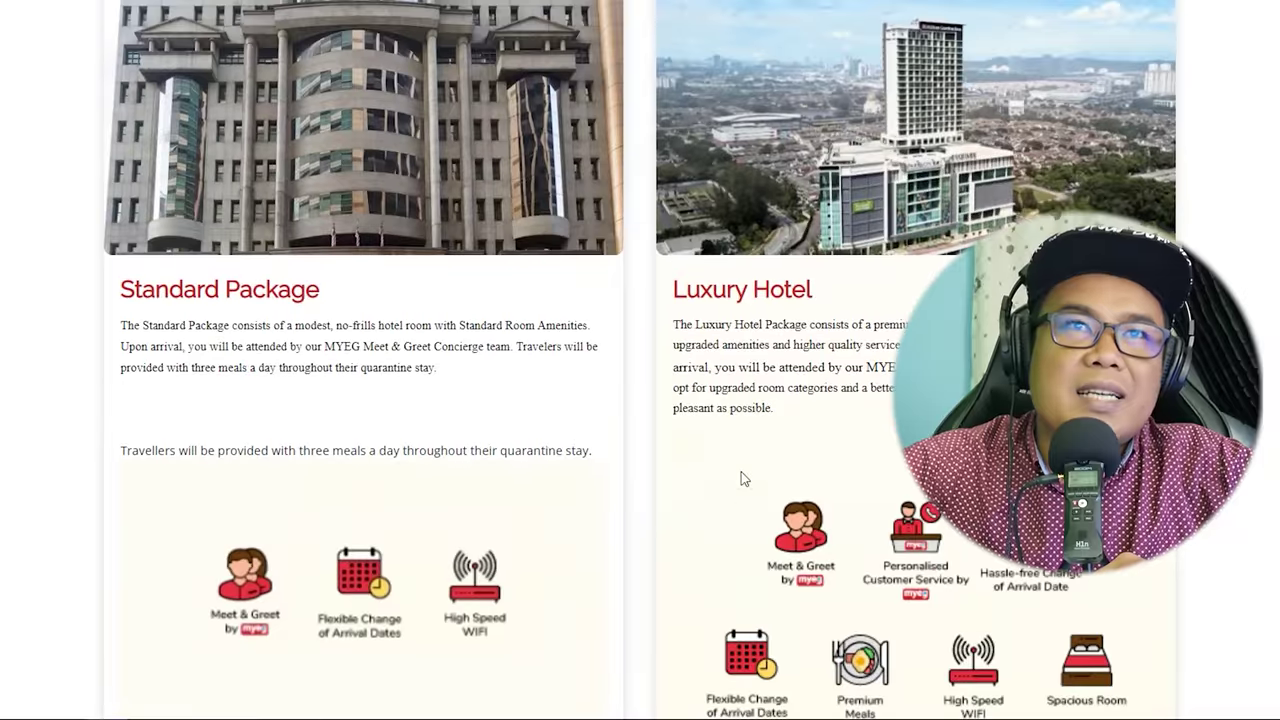
pyautogui.scroll(3, 743, 478)
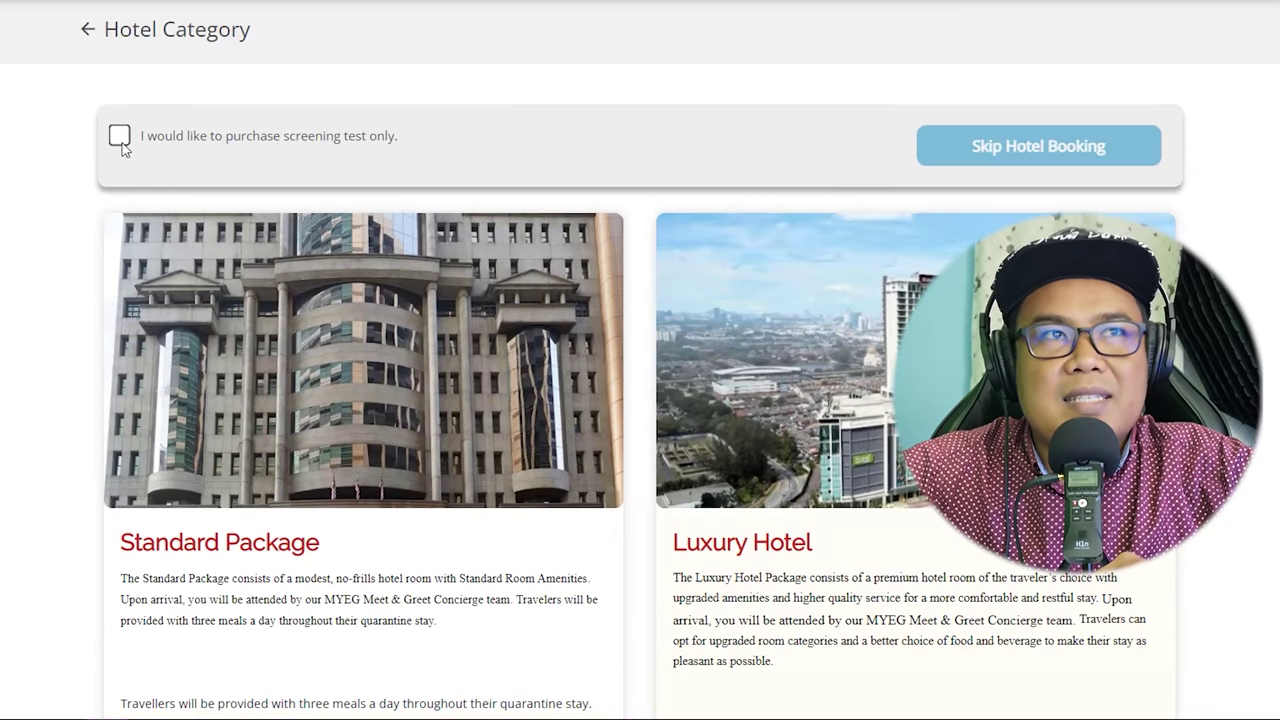
pyautogui.click(119, 138)
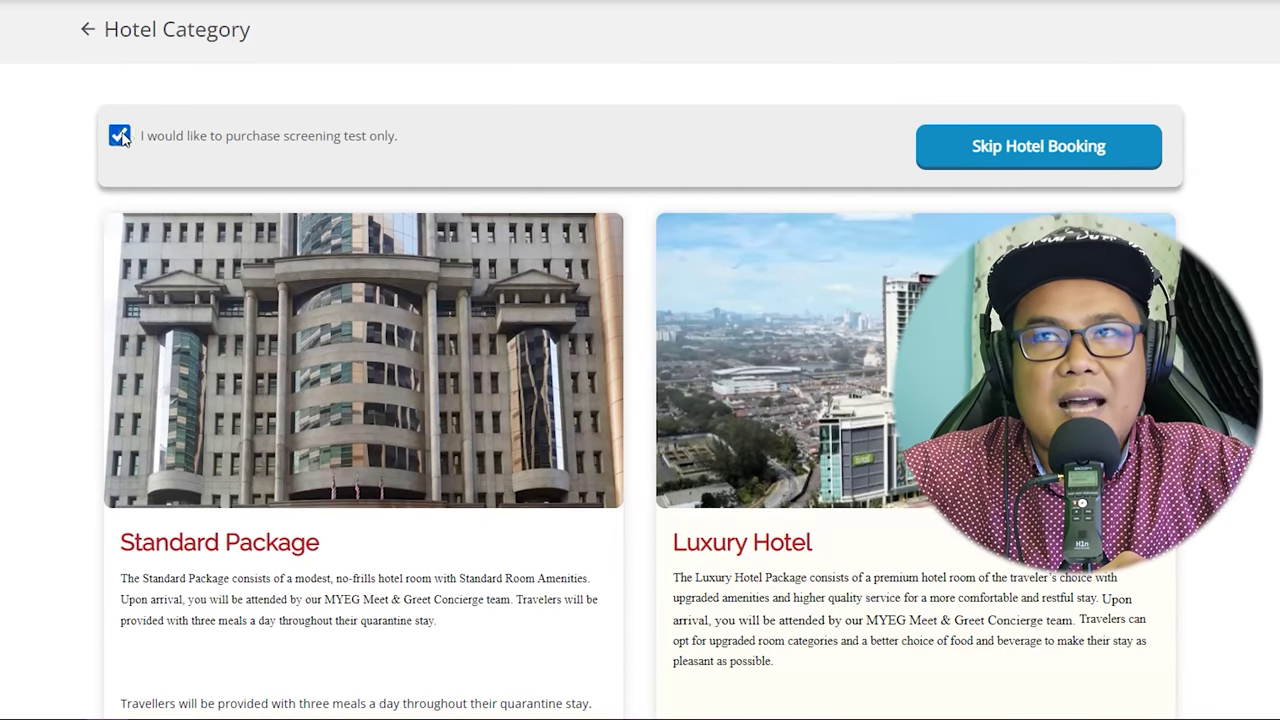
pyautogui.click(1057, 152)
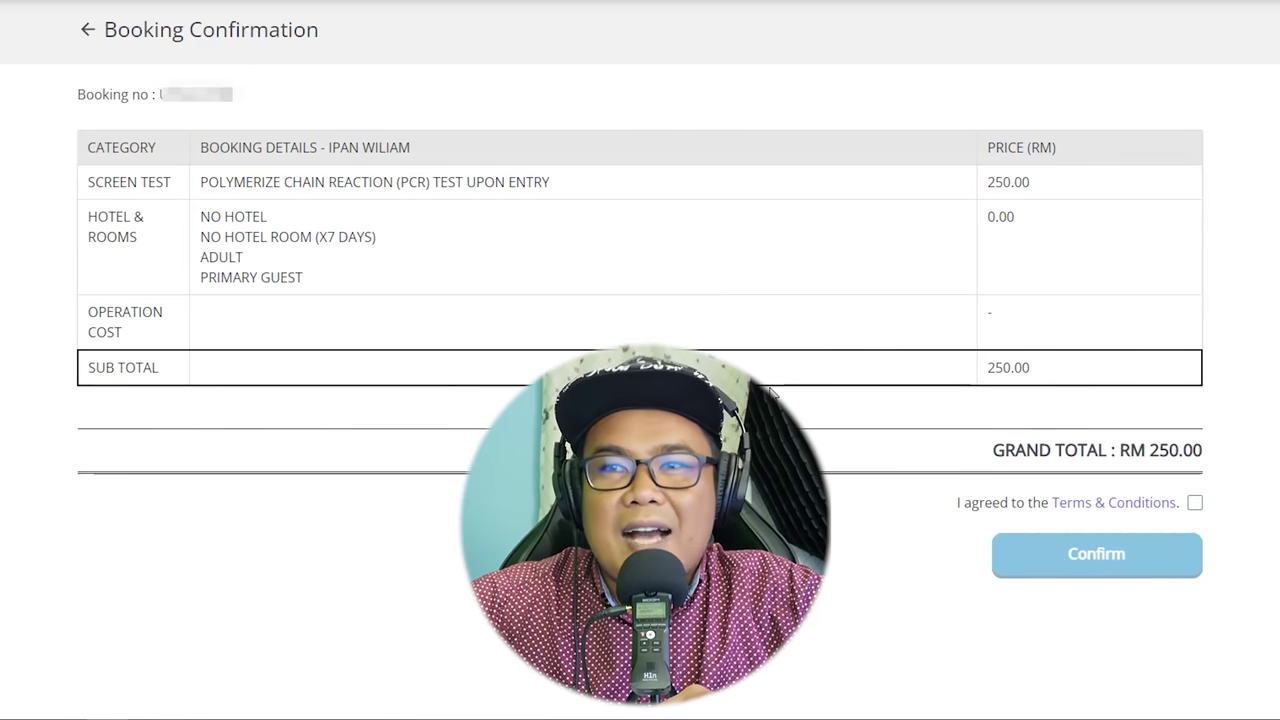
# Agree to the Terms & Conditions and confirm the booking.
pyautogui.click(1195, 503)
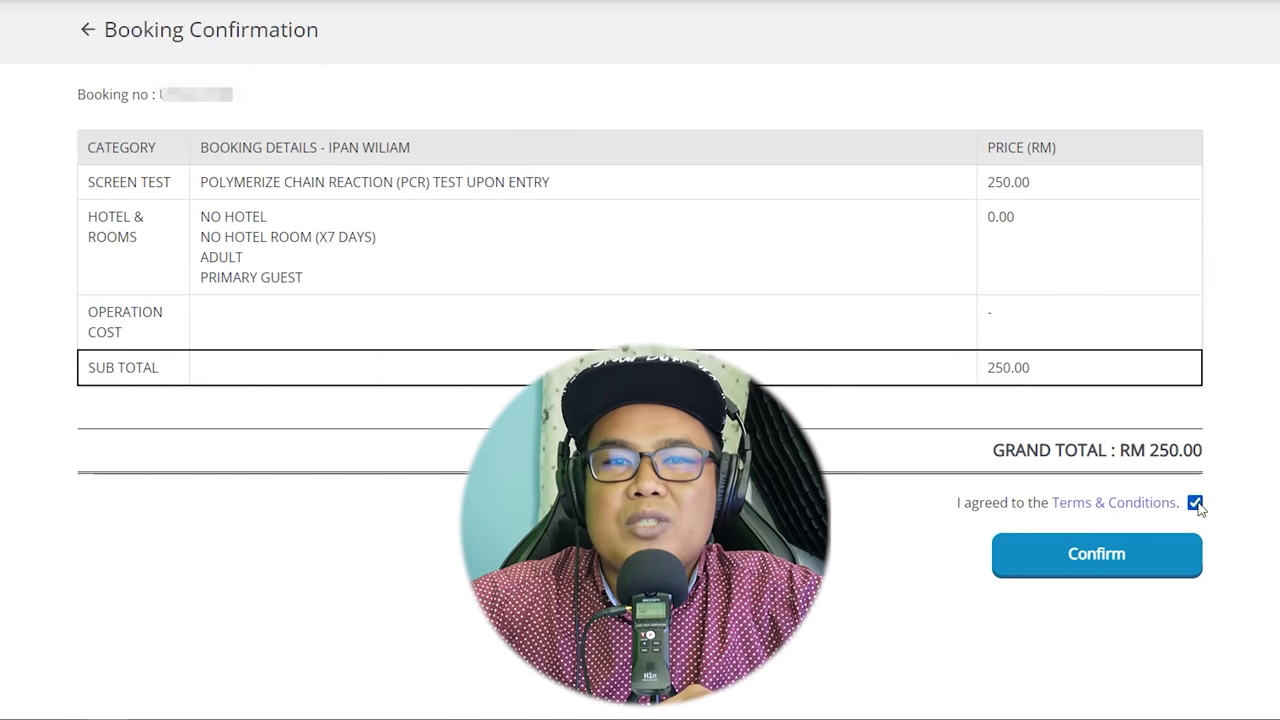
pyautogui.click(1121, 557)
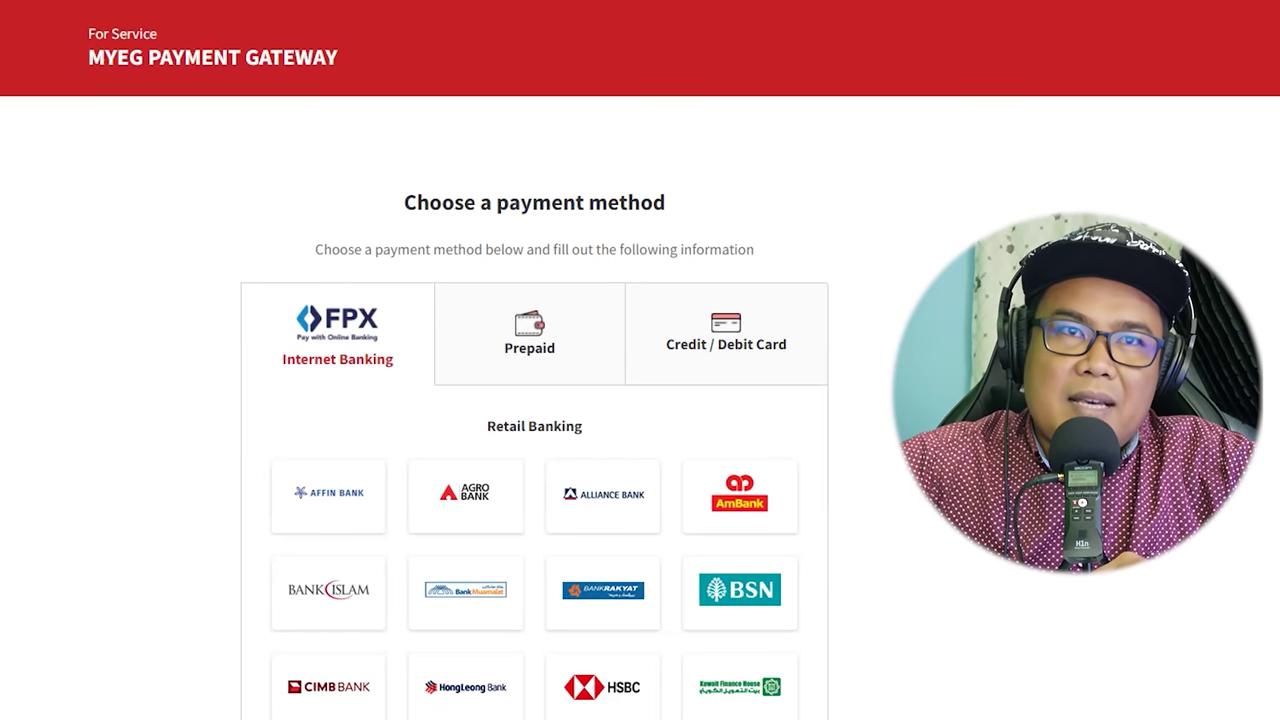
# Choose Maybank internet banking through FPX as the payment method and proceed with the payment.
pyautogui.scroll(-3, 871, 408)
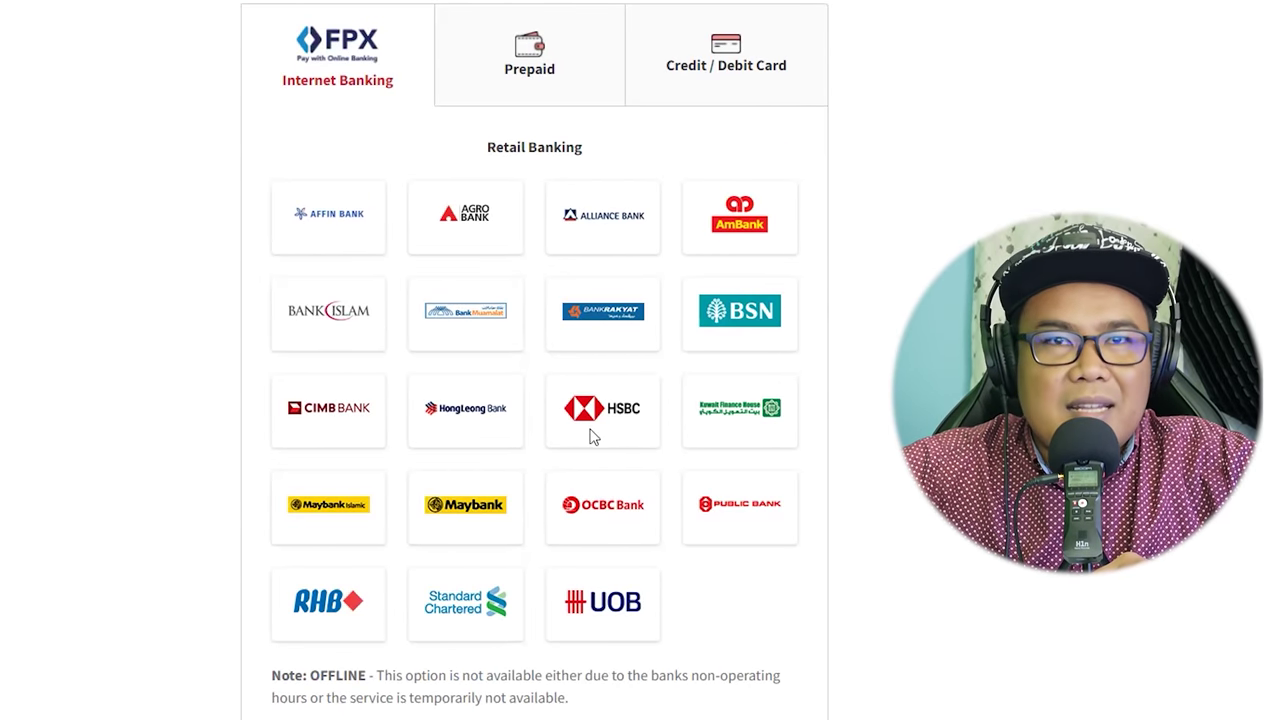
pyautogui.click(466, 504)
pyautogui.scroll(-5, 817, 386)
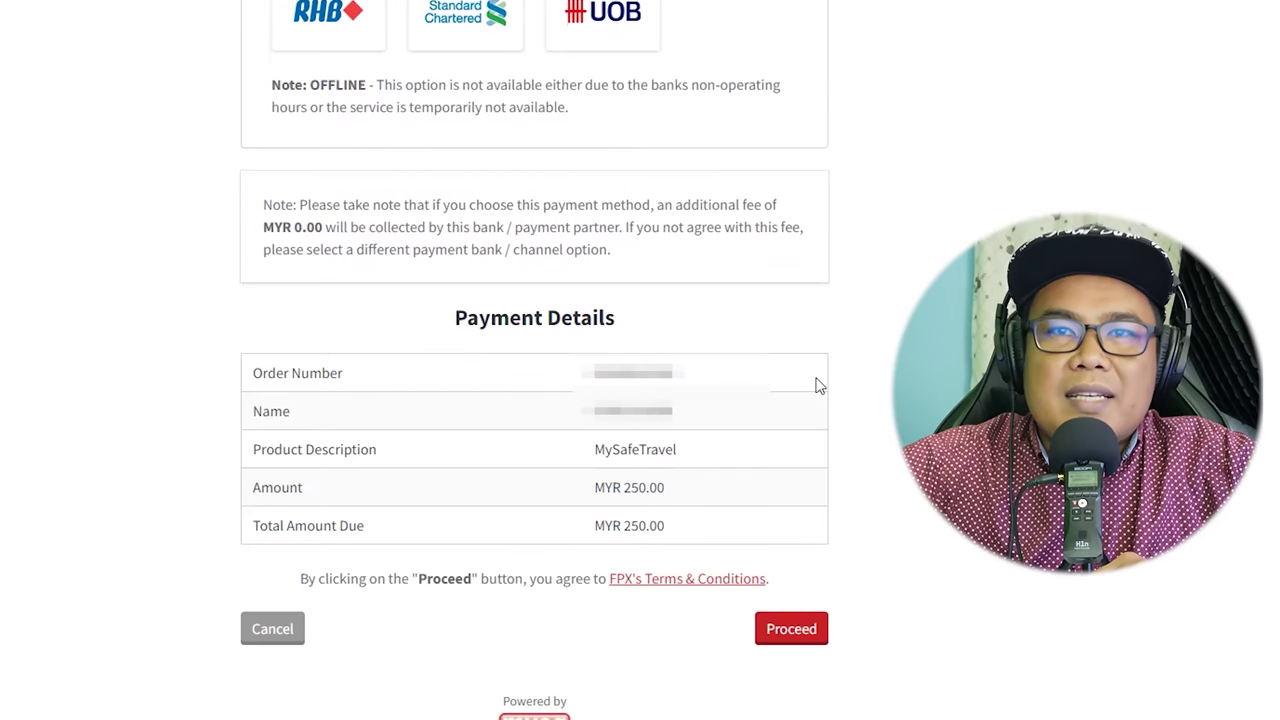
pyautogui.click(790, 632)
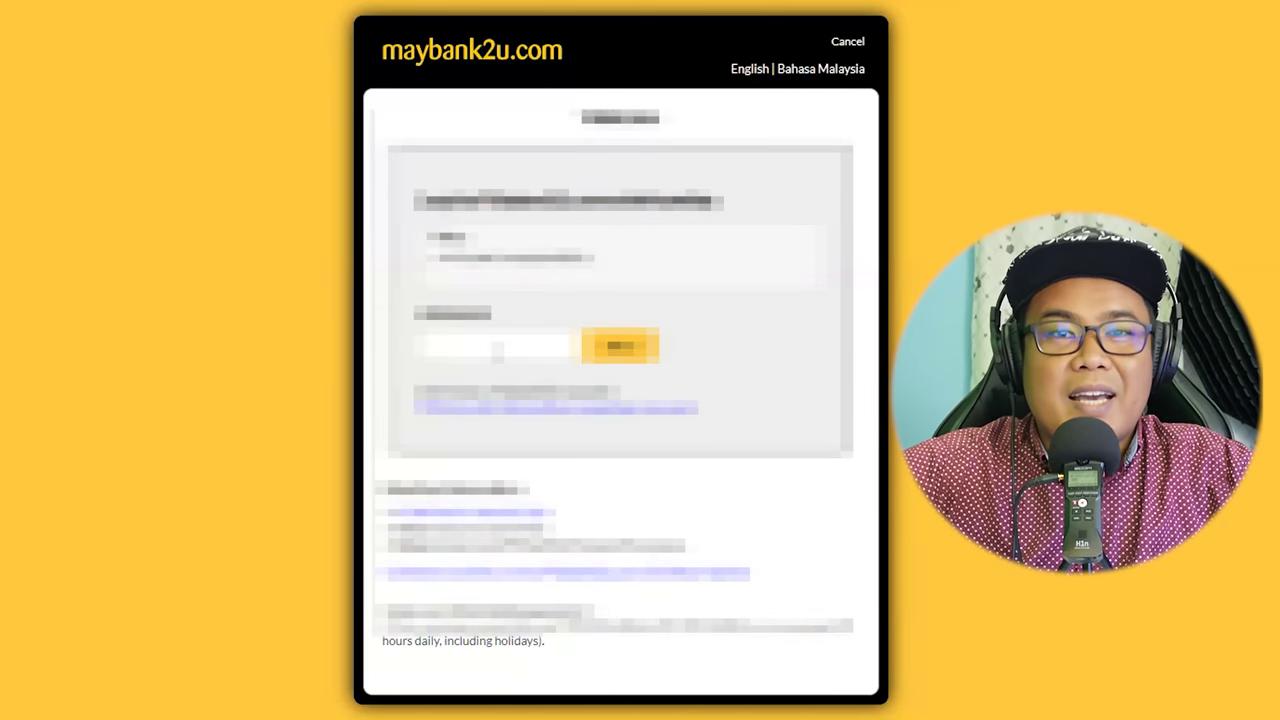
# Submit the Maybank2u username, enter the account password and log in.
pyautogui.press('Return')
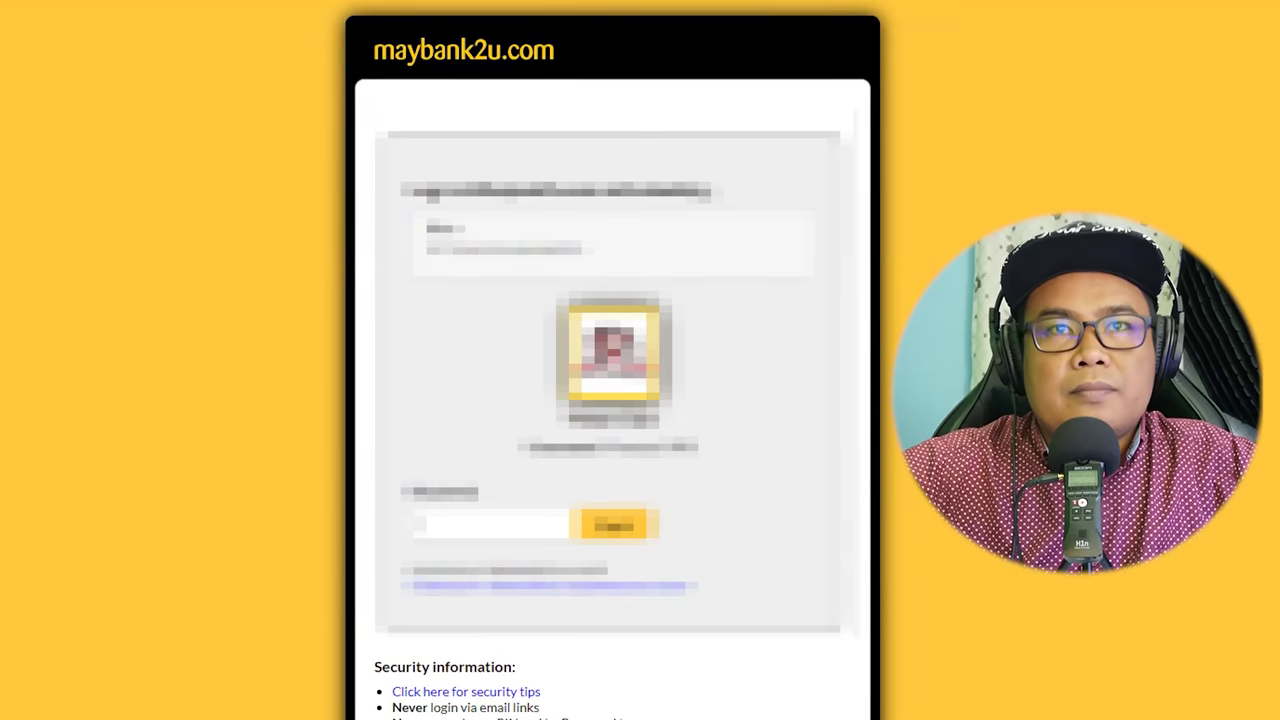
pyautogui.write('********')
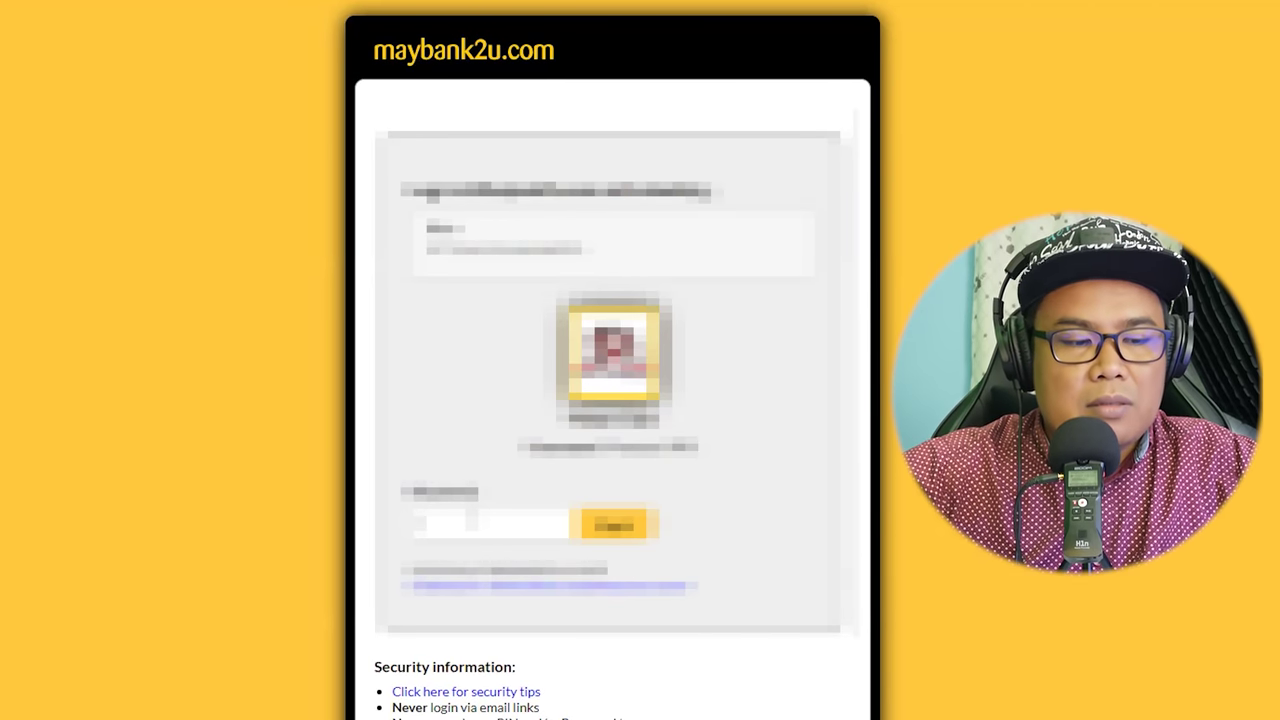
pyautogui.press('Return')
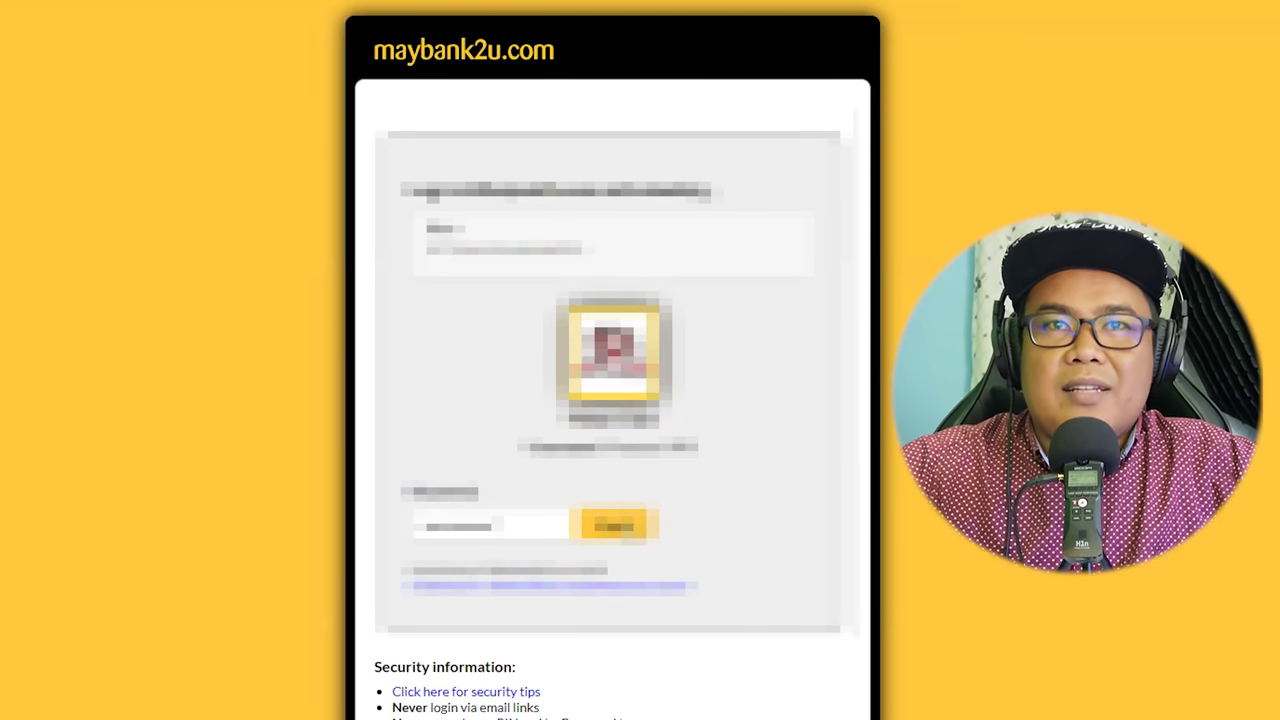